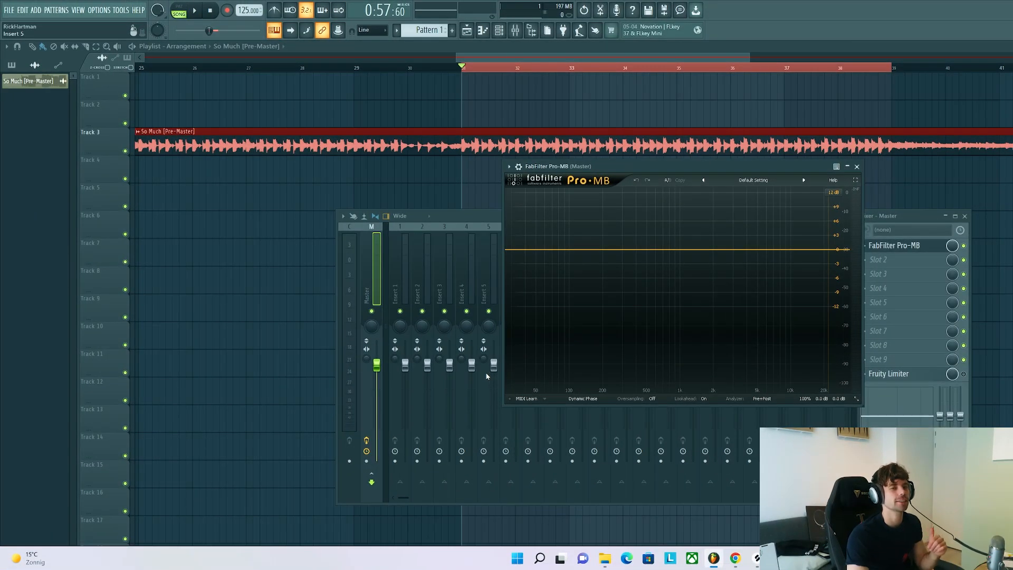
Step: Add a midrange compression band in Pro-MB starting at about 272 Hz and extend its upper crossover while listening to it soloed
click(659, 212)
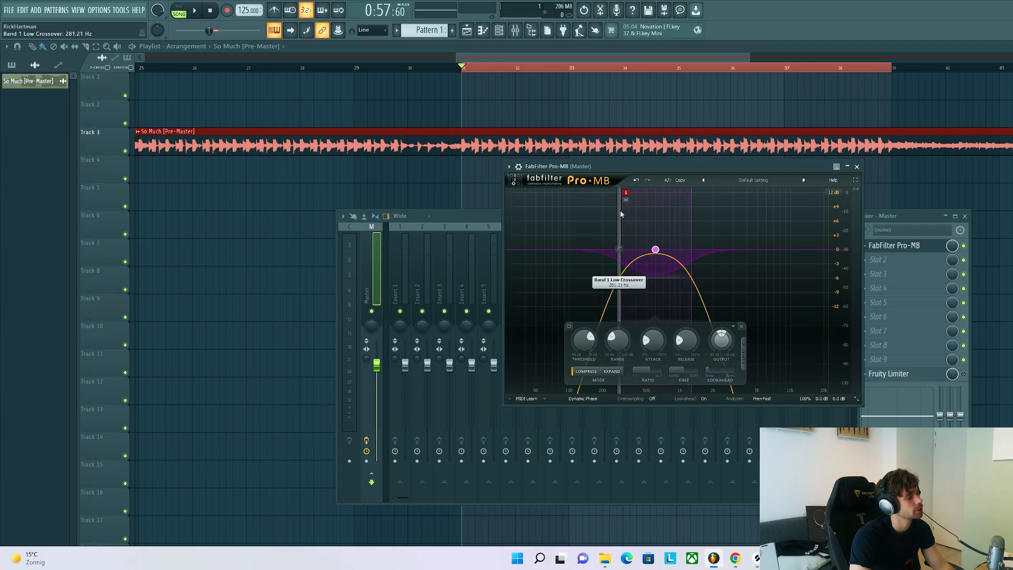
drag(695, 219, 737, 225)
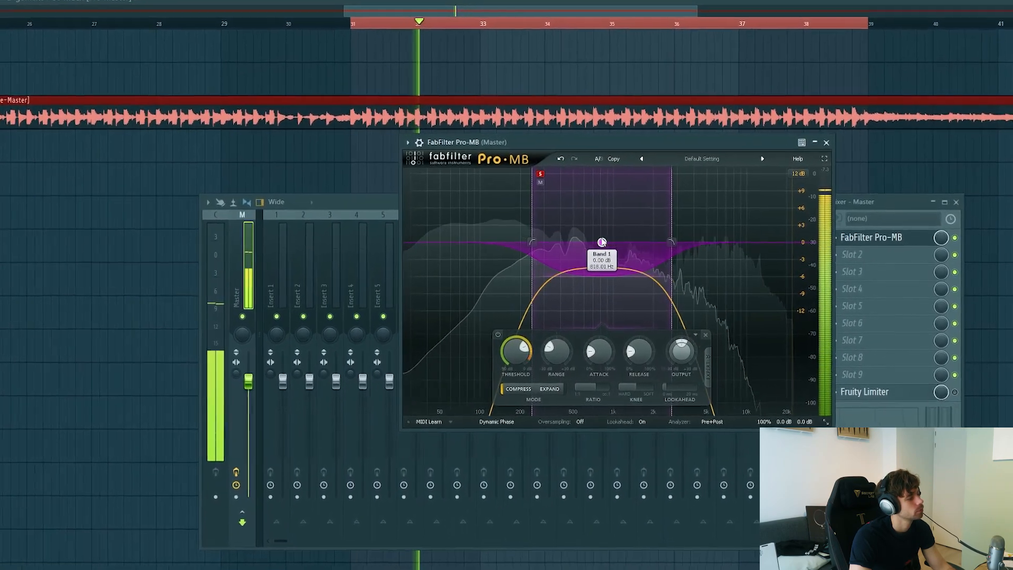
drag(602, 242, 553, 237)
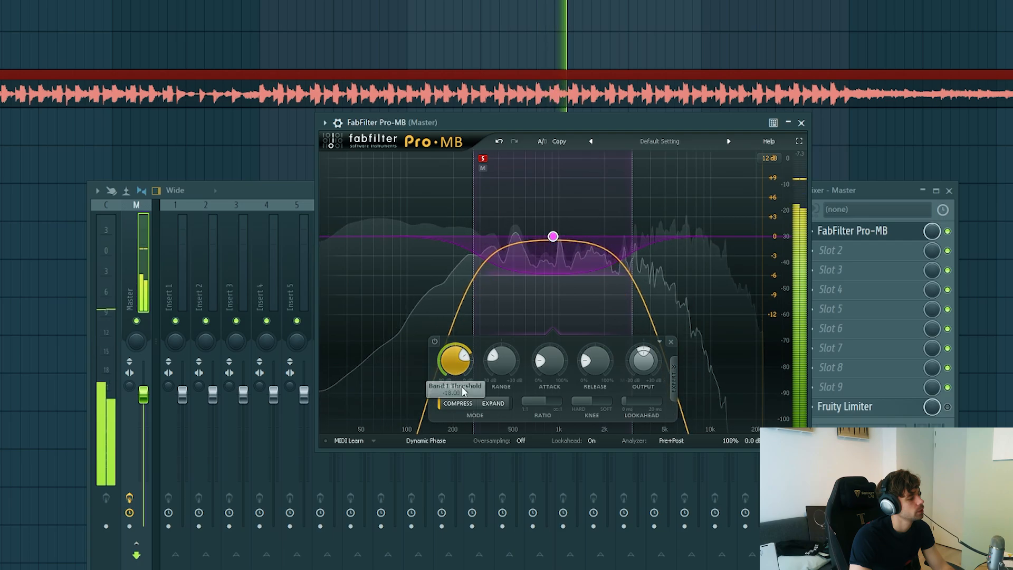
Step: Adjust the midrange band's threshold, lengthen its release, and raise its output level slightly to compensate for the compression
drag(464, 368, 458, 369)
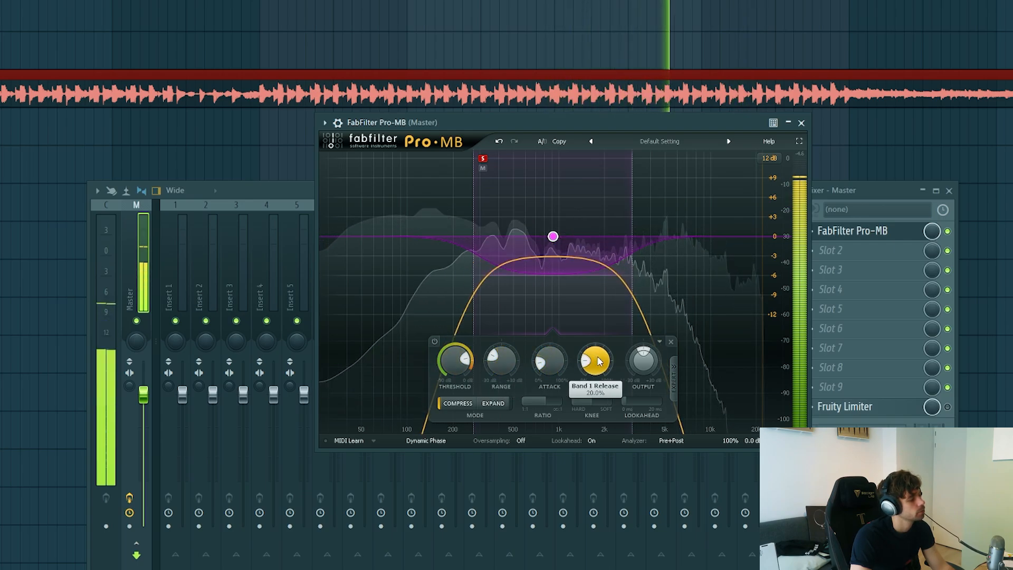
drag(599, 361, 606, 353)
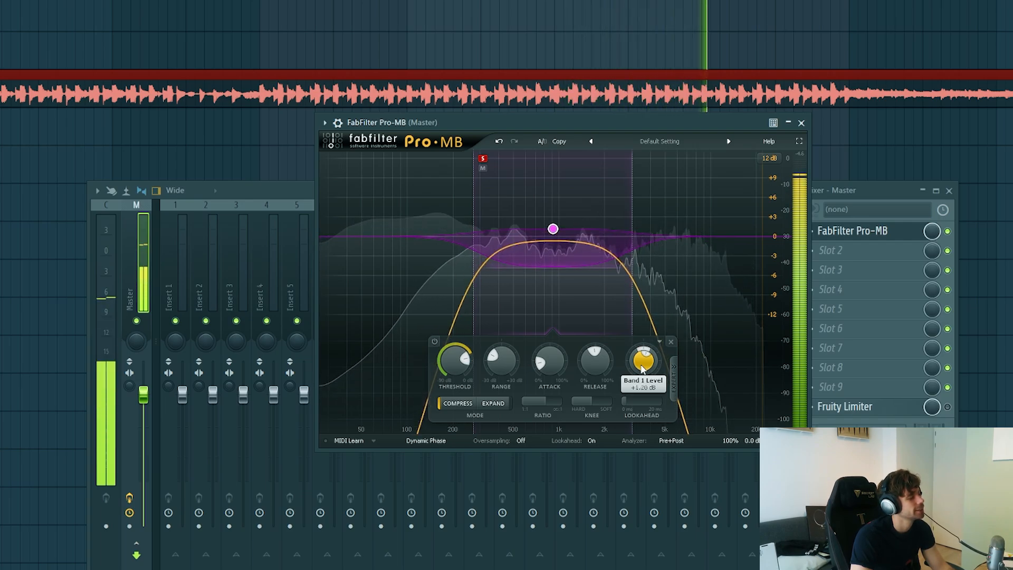
scroll(642, 369, up, 2)
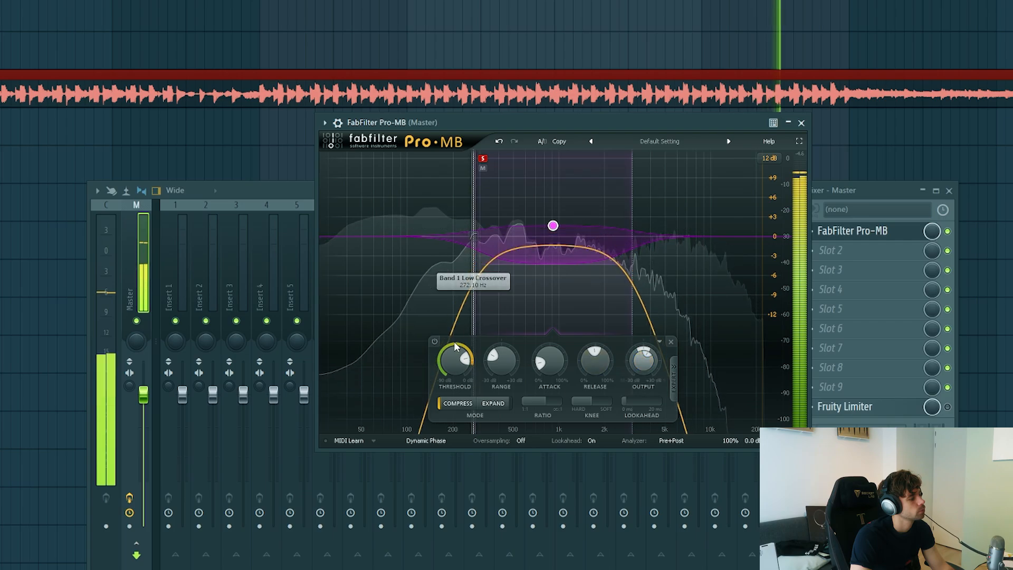
Step: Compare the track with the Pro-MB midrange band bypassed and enabled, both soloed and in the full mix
click(435, 341)
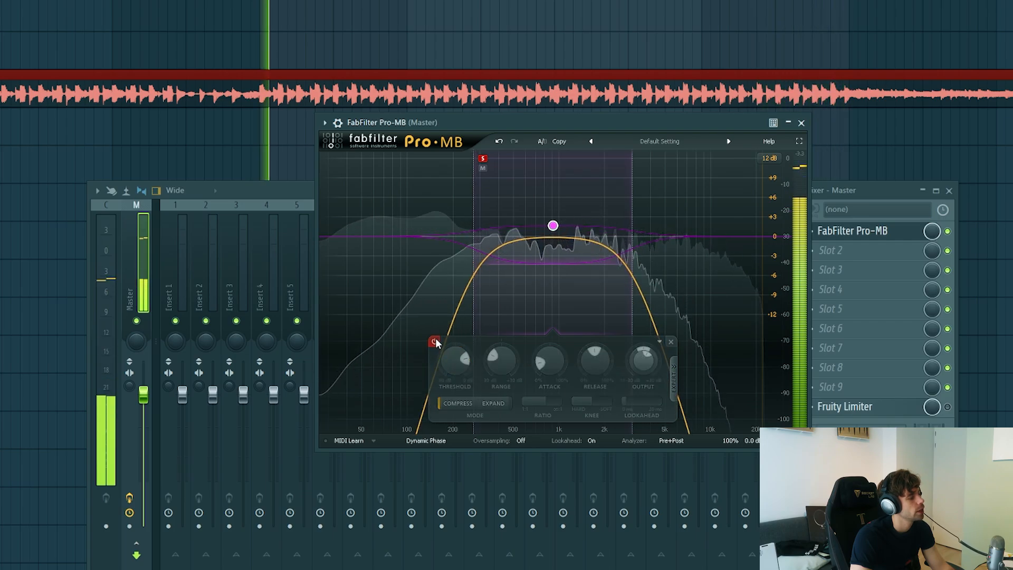
click(435, 342)
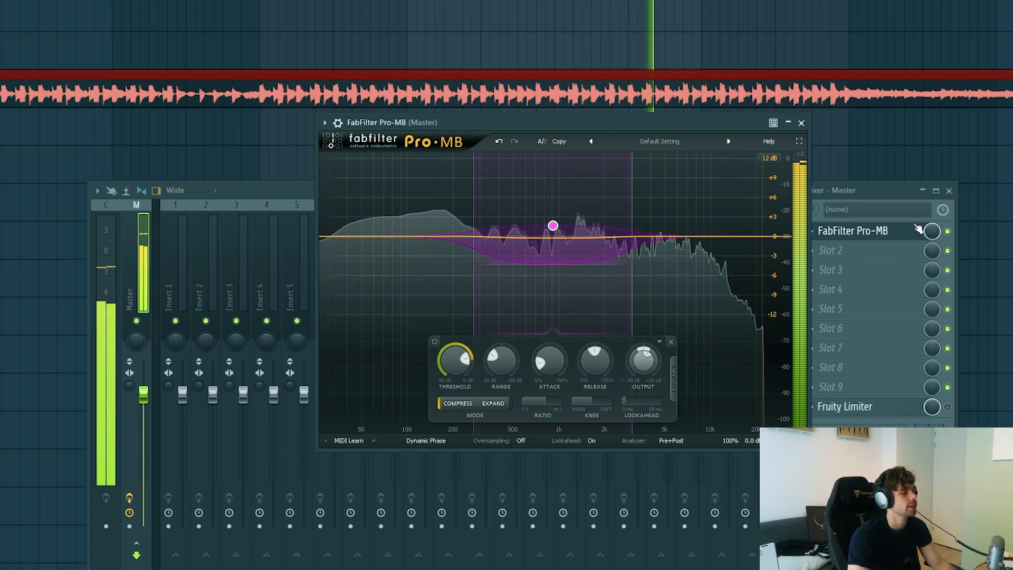
click(428, 345)
key(space)
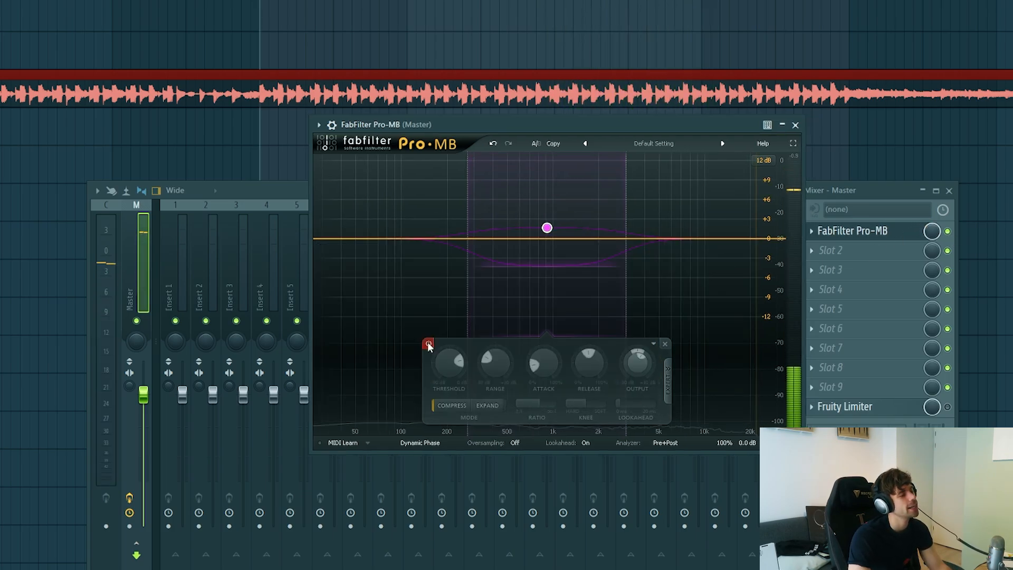
key(space)
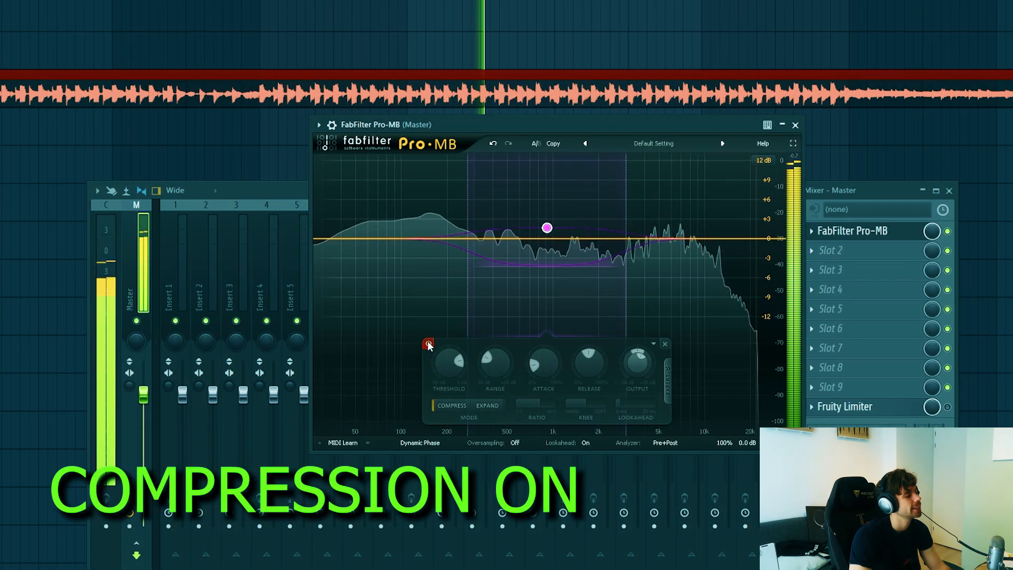
click(428, 343)
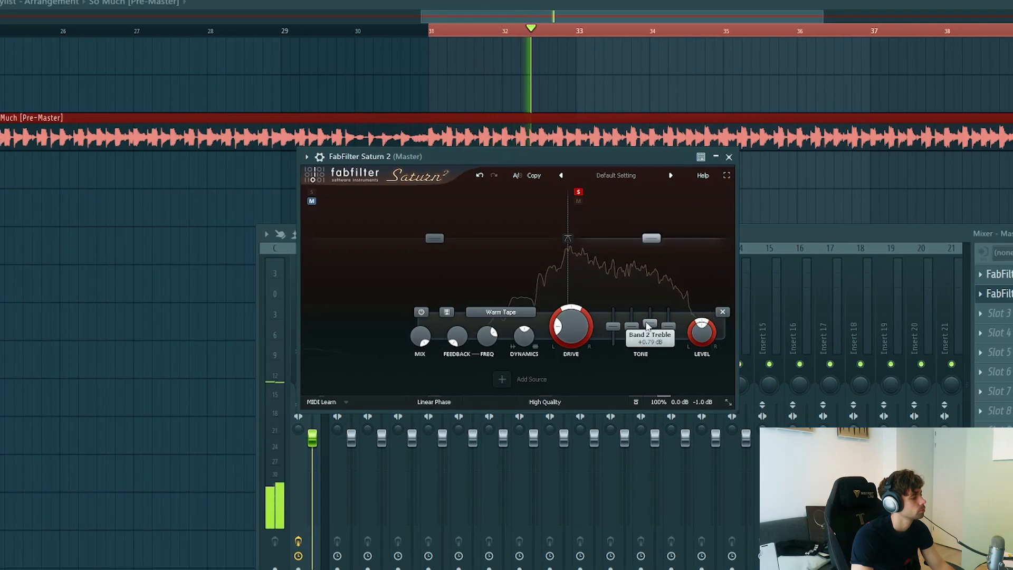
Step: Boost the treble tone of Saturn 2's soloed Warm Tape band 2 and set its drive to about 27%
mouse_move(649, 315)
mouse_down()
mouse_move(650, 305)
mouse_move(652, 323)
mouse_up()
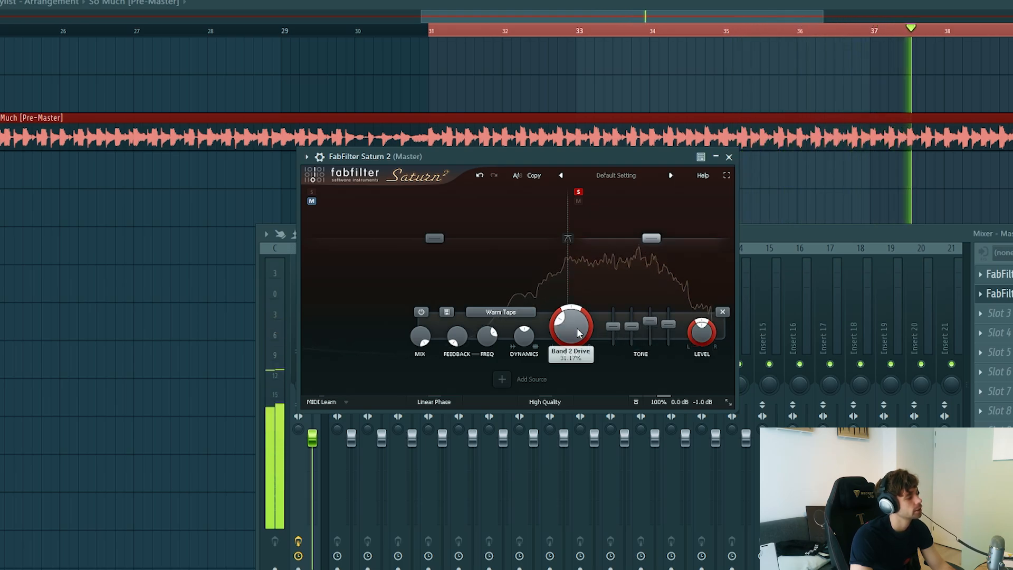
drag(580, 332, 548, 320)
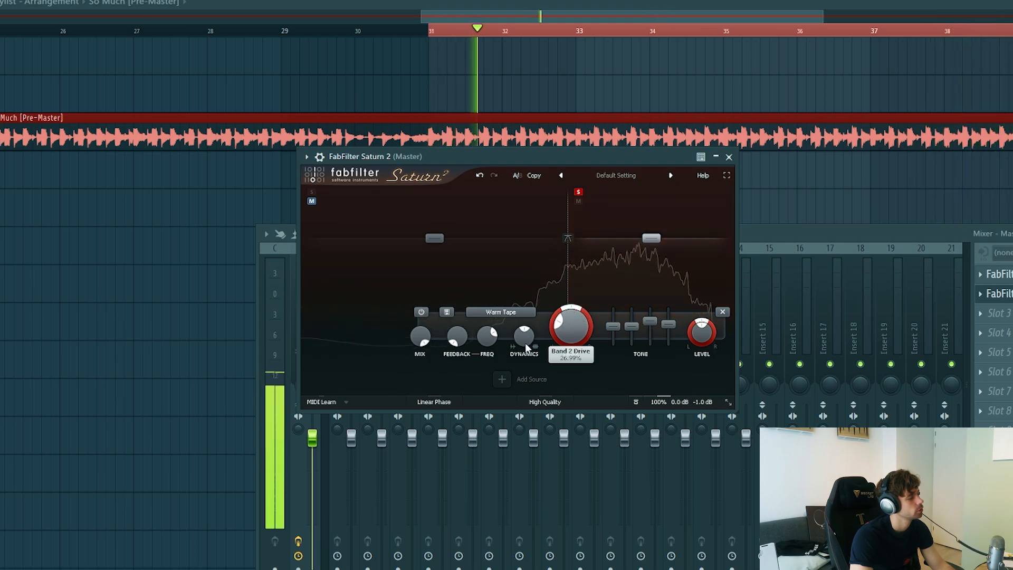
Step: Unsolo Saturn 2's band 2 and compare the full mix with its saturation bypassed and enabled
click(578, 191)
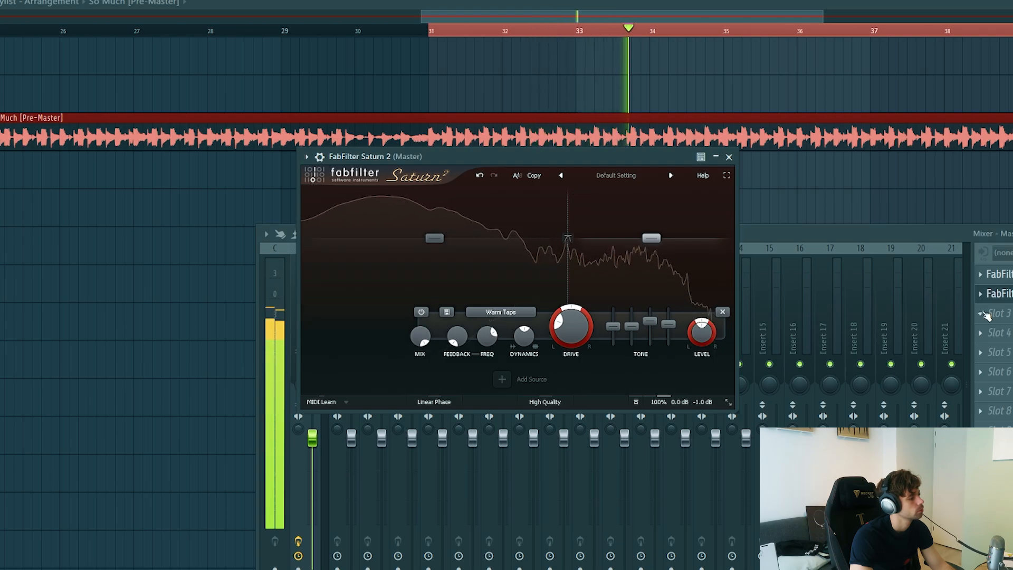
click(421, 313)
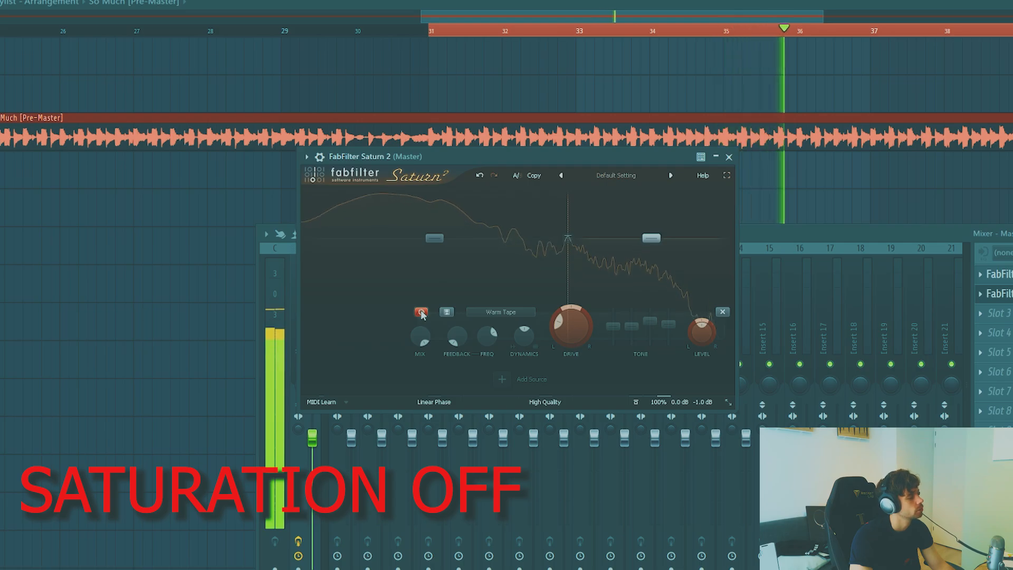
click(421, 312)
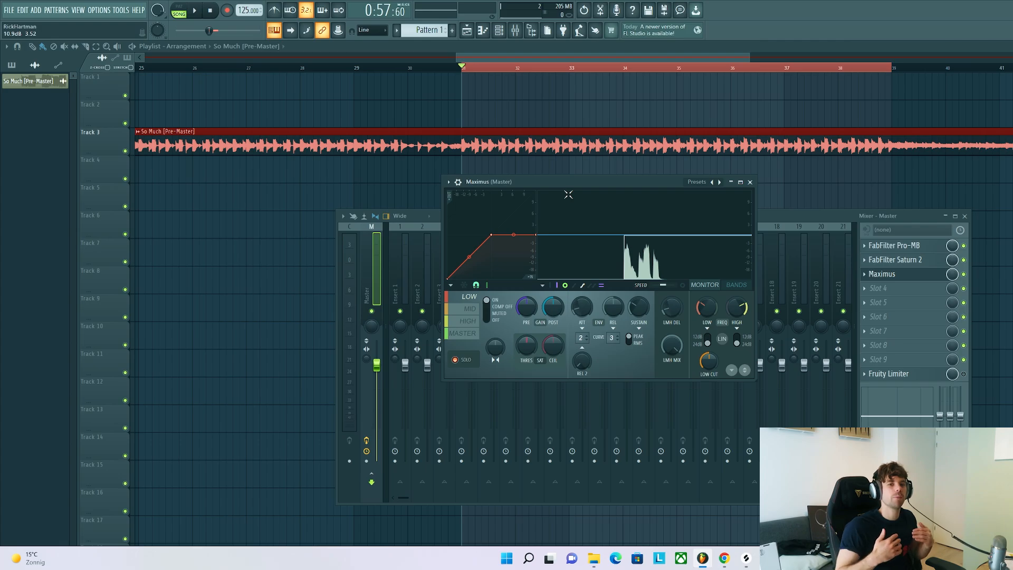
Step: Play the track and compress the Maximus low band by raising its pre gain and lowering its post gain
drag(569, 195, 559, 205)
key(space)
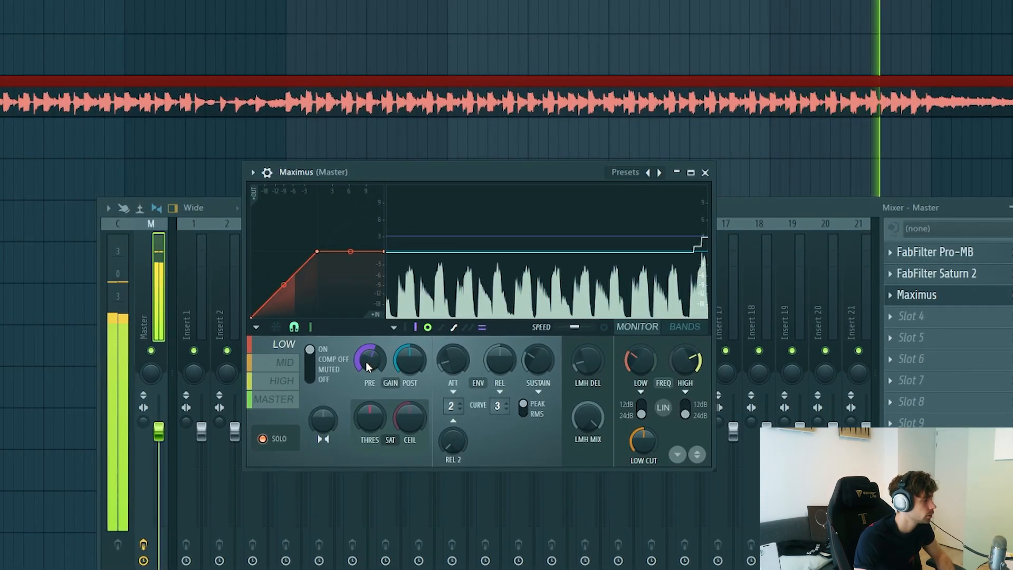
scroll(367, 361, up, 4)
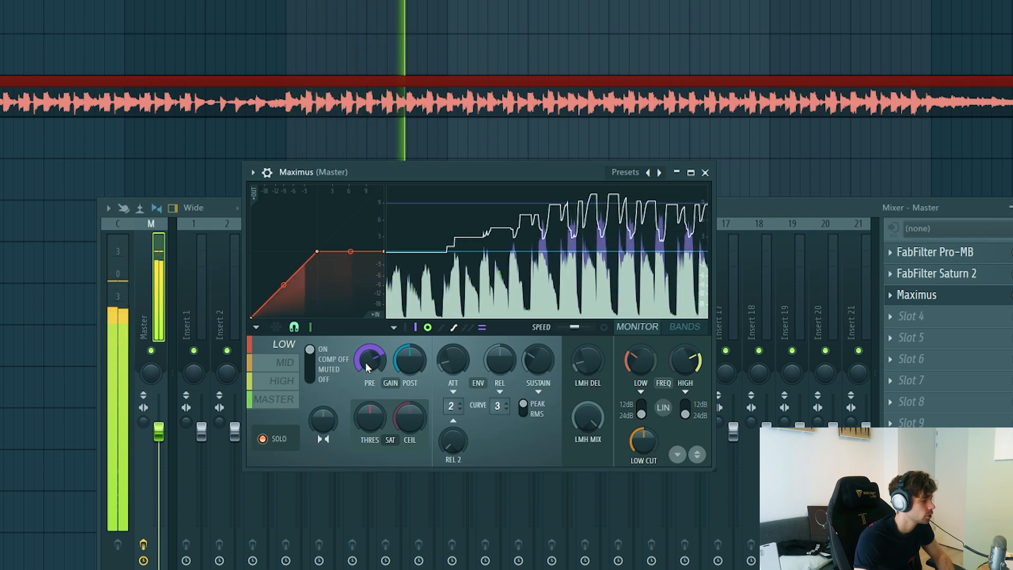
scroll(399, 364, up, 3)
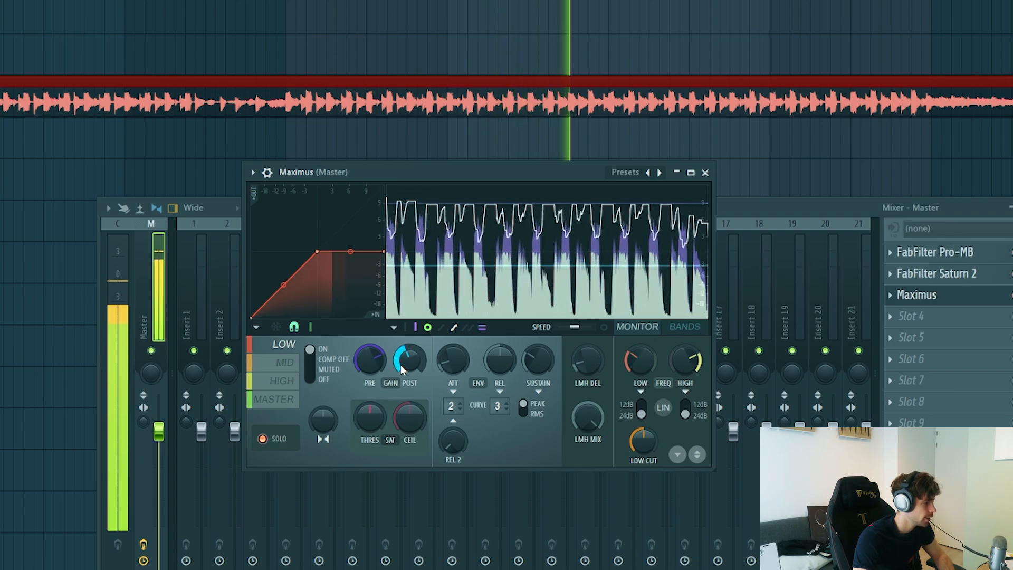
scroll(401, 365, down, 2)
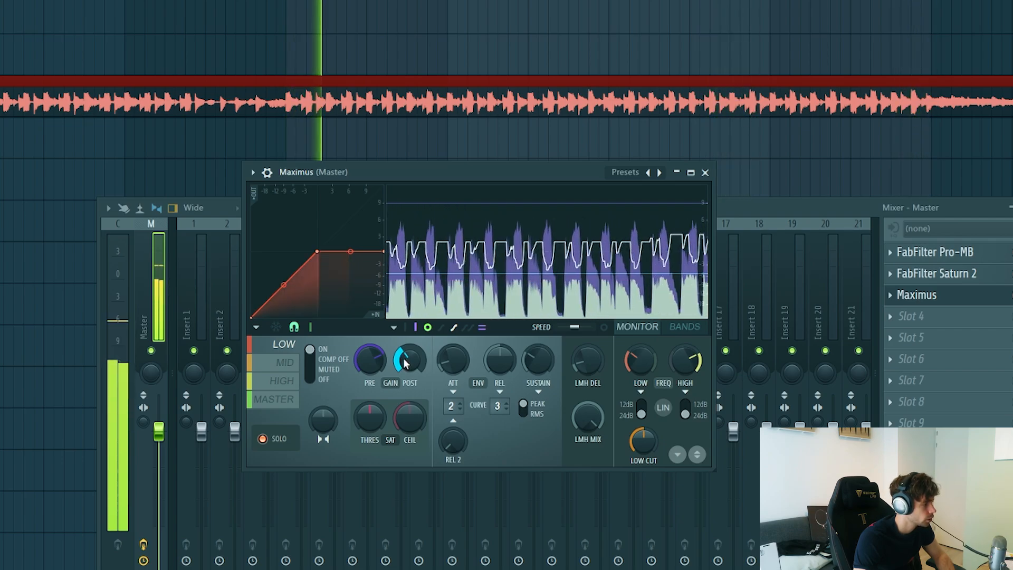
Step: Compress the Maximus mid band by raising its pre gain and lowering its post gain
click(286, 364)
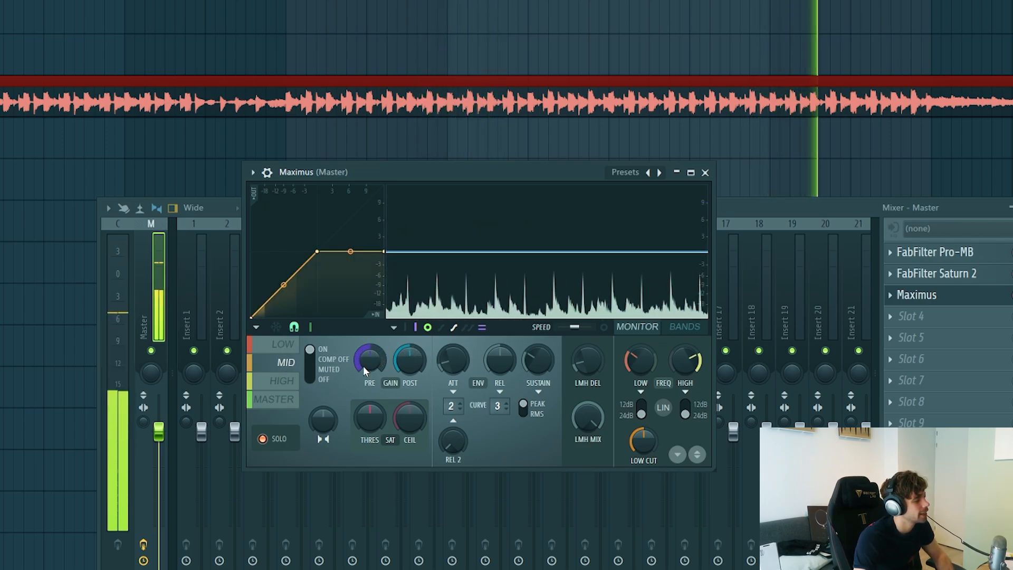
scroll(368, 366, up, 5)
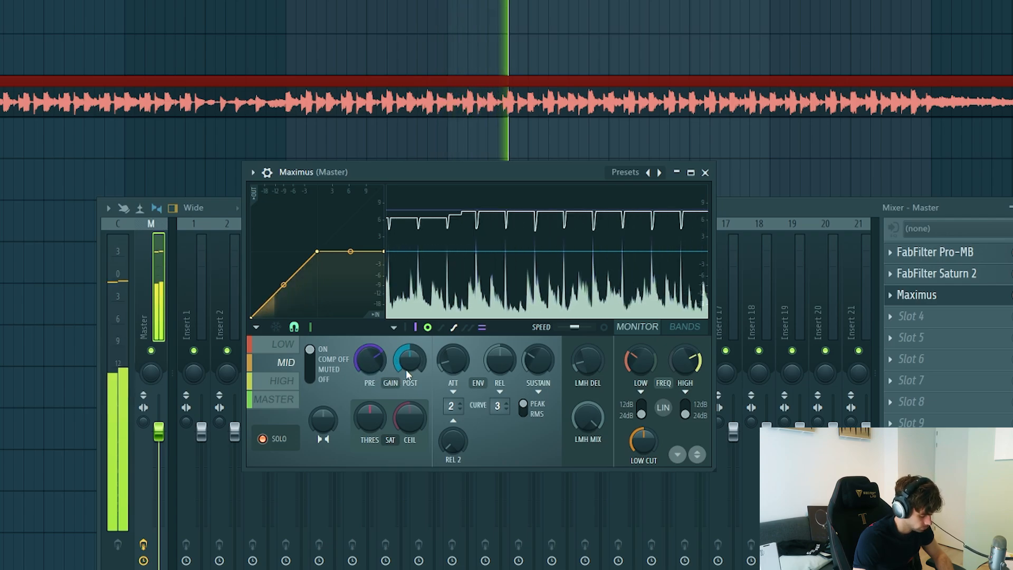
scroll(413, 364, down, 3)
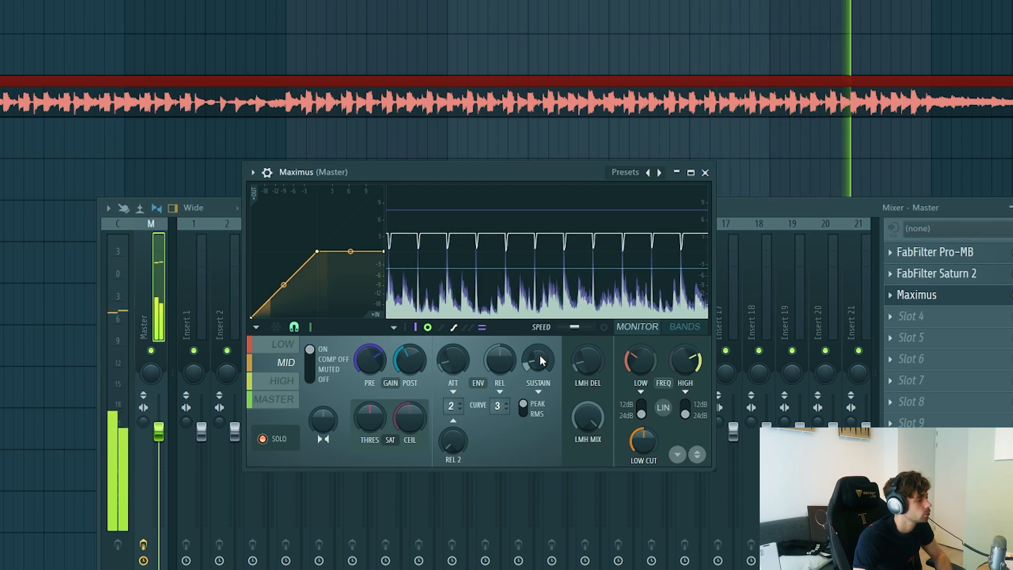
Step: Compress the Maximus high band by raising its pre gain and lowering its post gain
click(280, 381)
scroll(363, 360, up, 5)
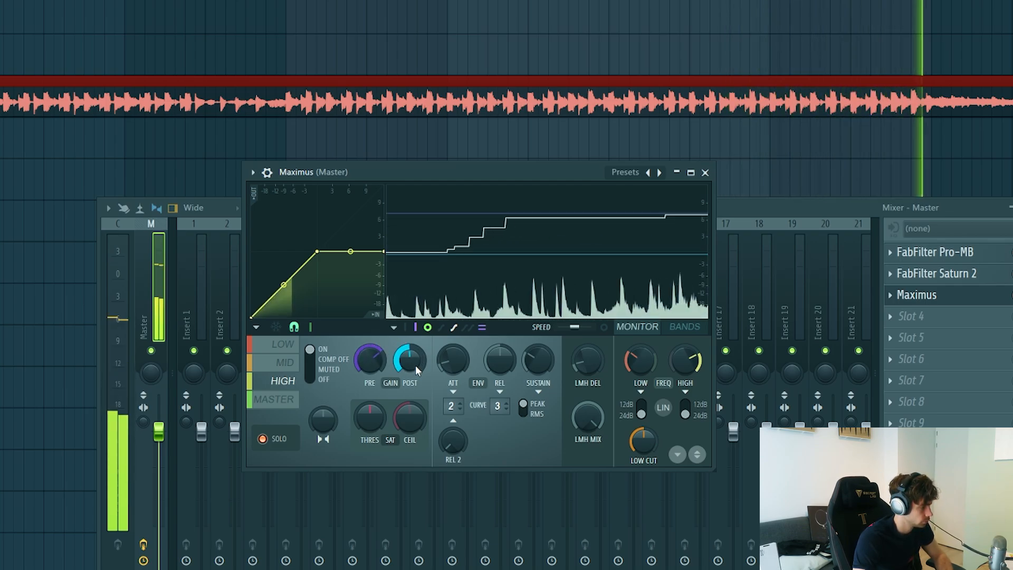
scroll(415, 365, down, 3)
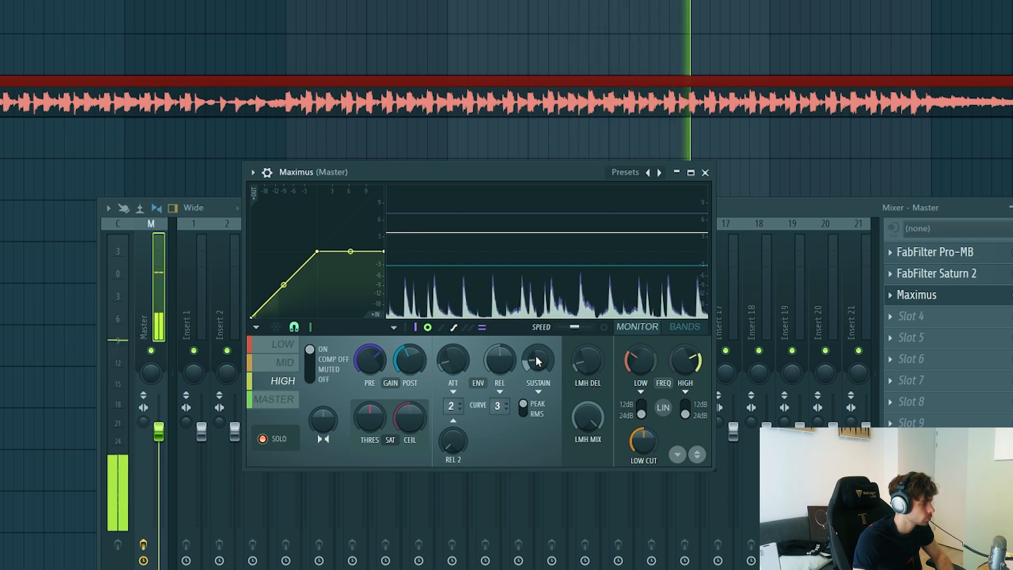
Step: Set the Maximus master band to Comp Off and stop playback
click(274, 399)
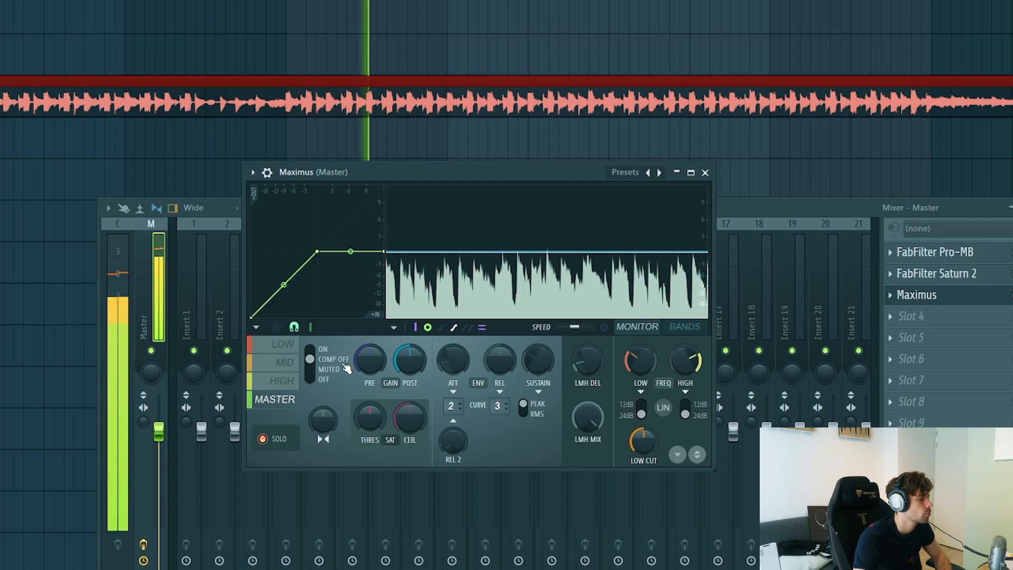
click(312, 361)
key(space)
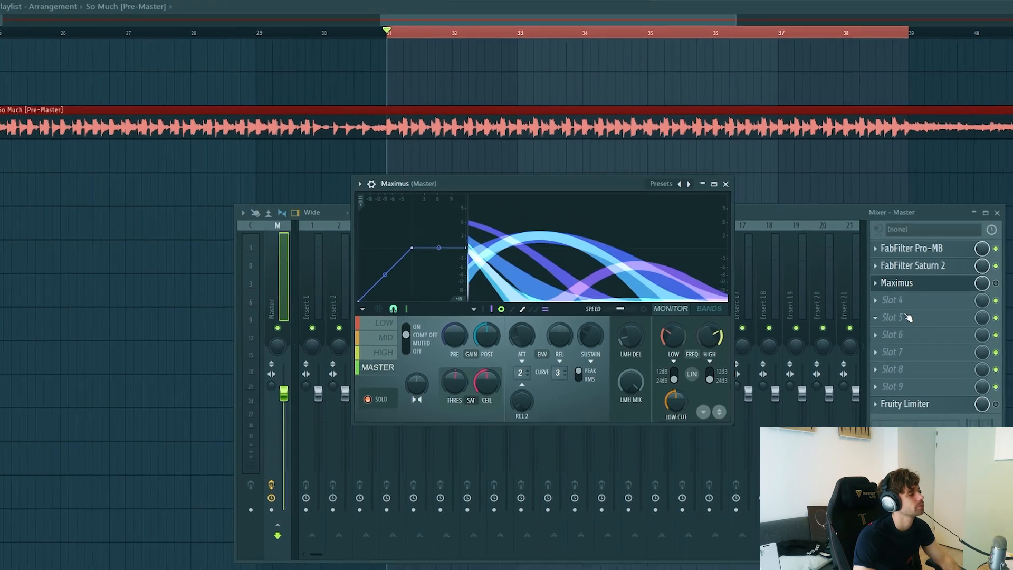
Step: Compare the track's playback with the Maximus plugin switched off and on
key(space)
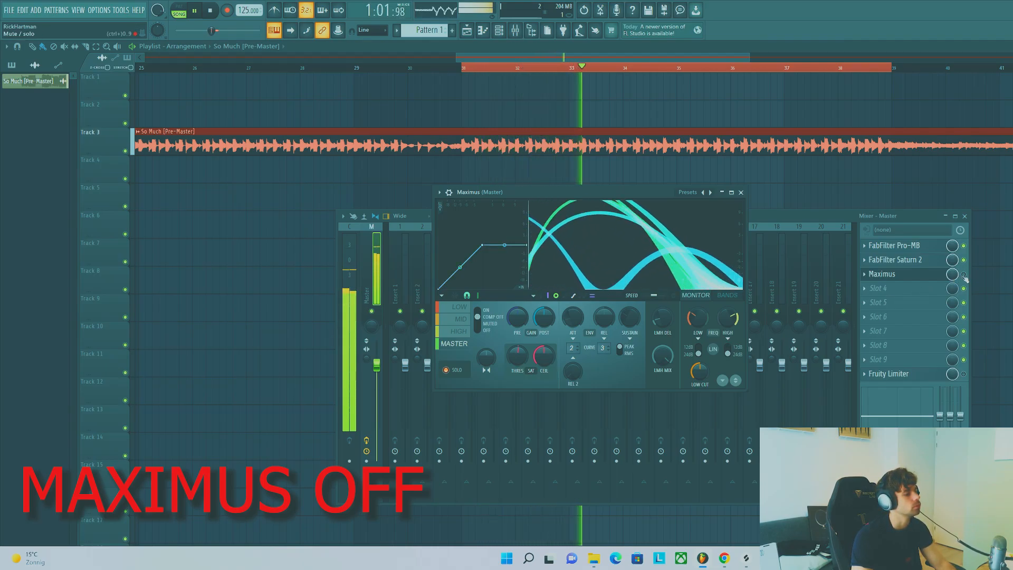
key(space)
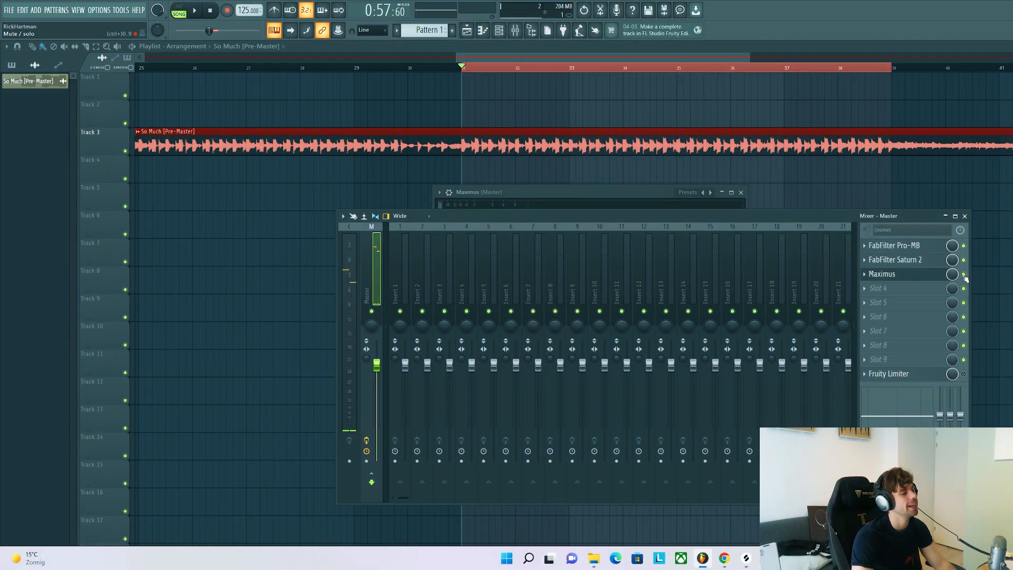
click(938, 276)
click(938, 276)
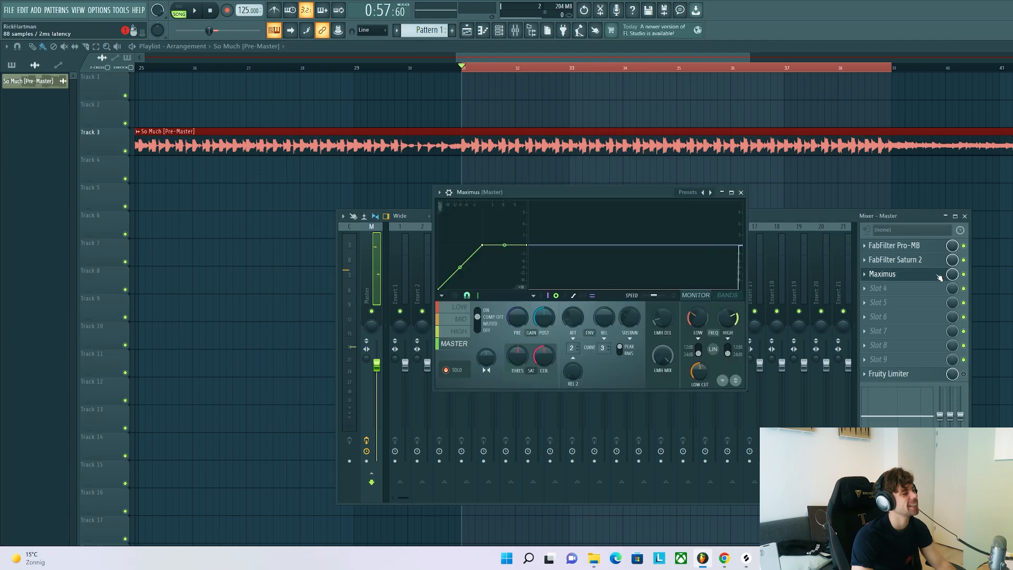
key(space)
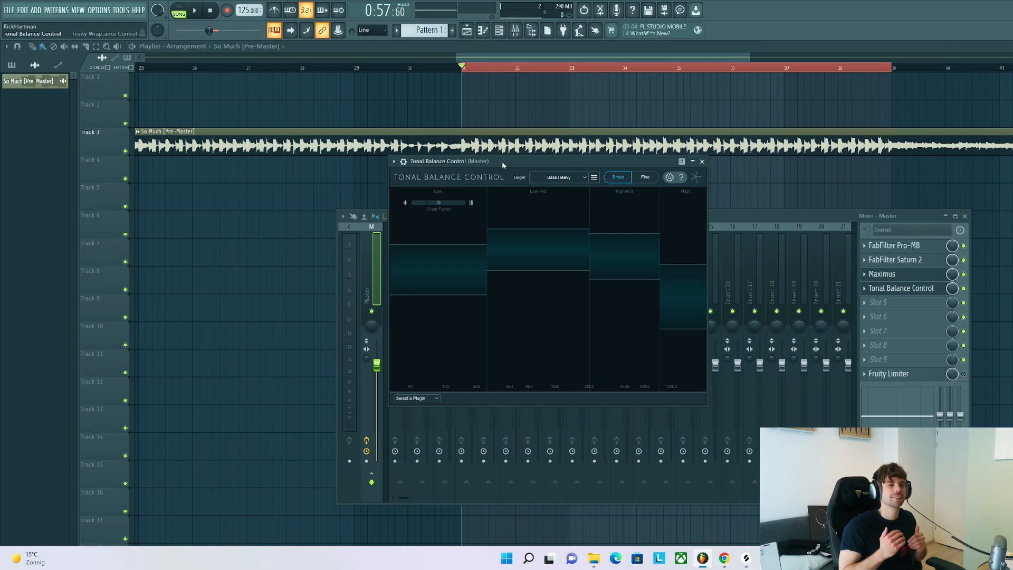
Step: Set the target curve of Tonal Balance Control to "selected"
click(543, 178)
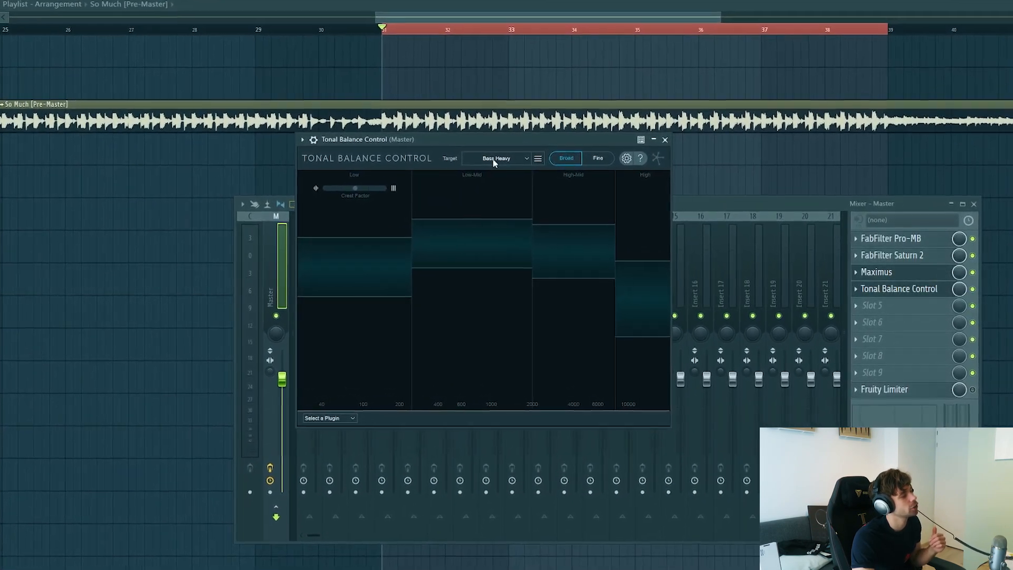
click(465, 197)
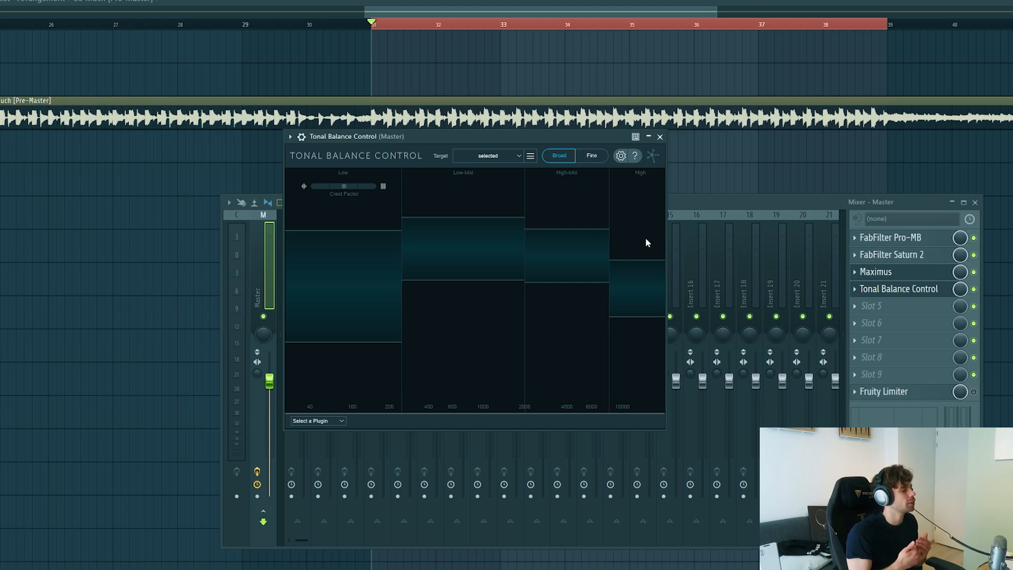
Step: Play the track and arrange the Tonal Balance Control and API-550A Stereo windows so both can be watched together
drag(495, 136, 576, 138)
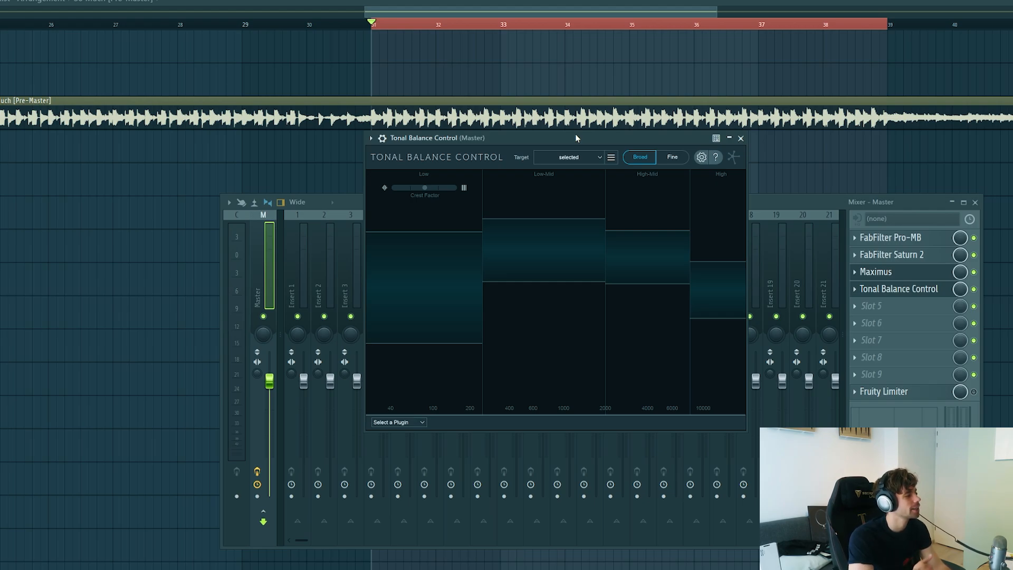
key(space)
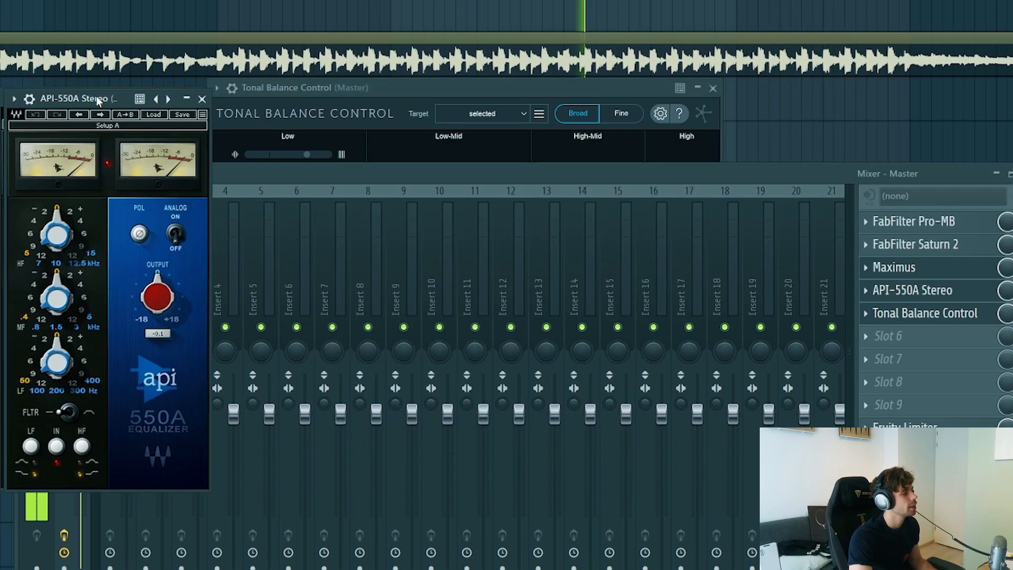
drag(94, 99, 364, 152)
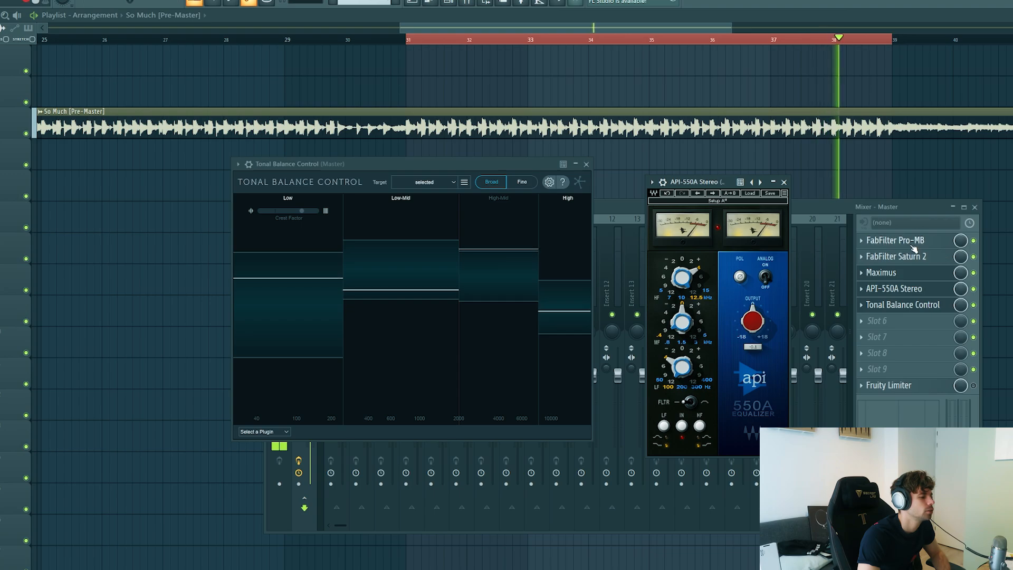
Step: In FabFilter Saturn 2, raise the Band 1 crossover frequency above 2 kHz while checking the result in Tonal Balance Control
click(912, 246)
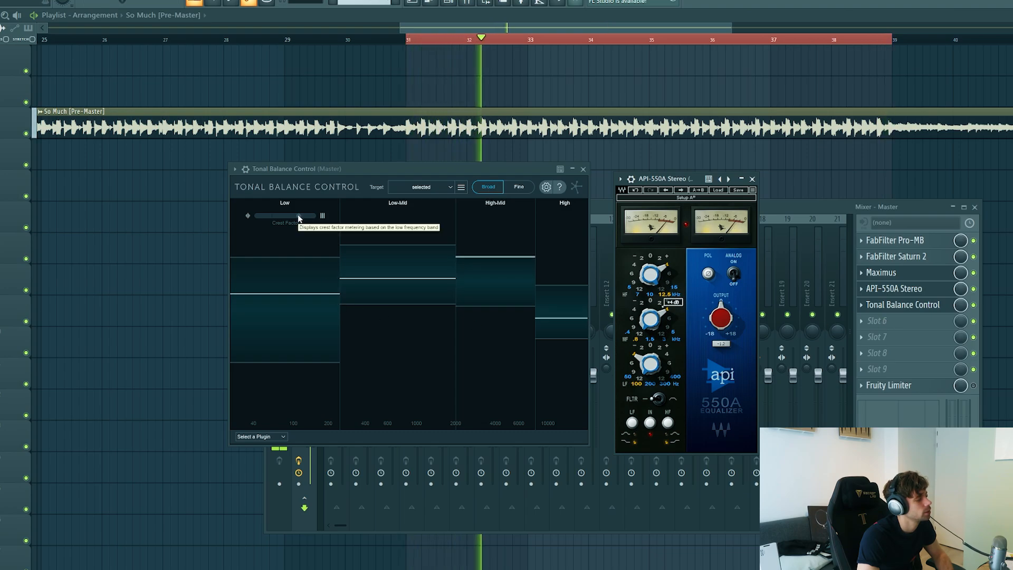
click(922, 257)
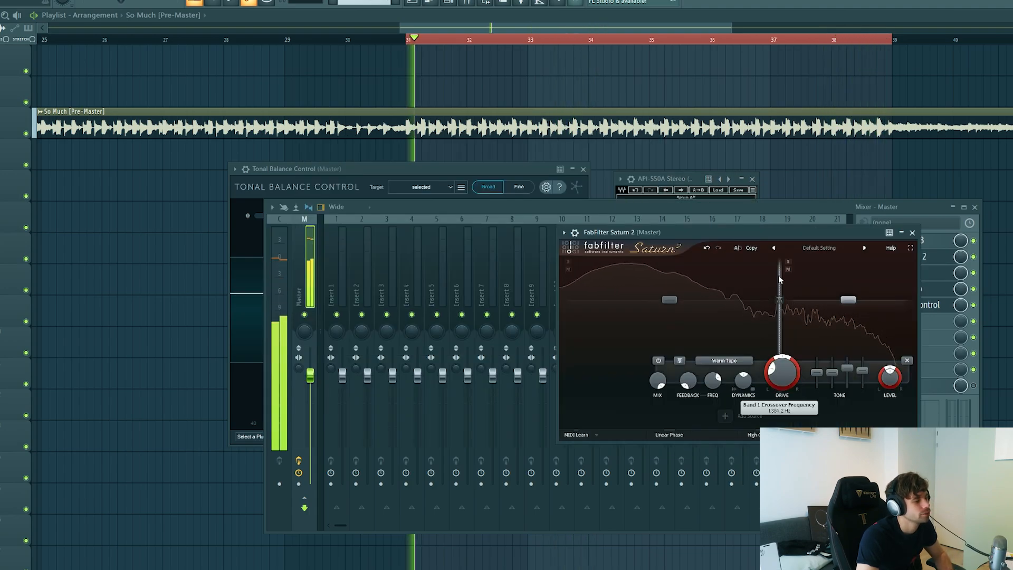
drag(779, 279, 784, 282)
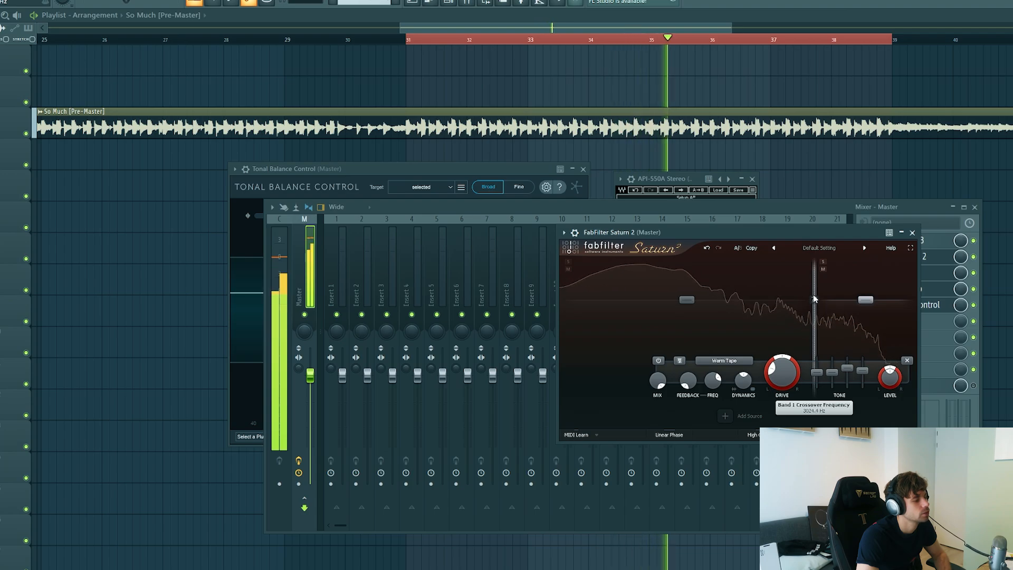
click(393, 169)
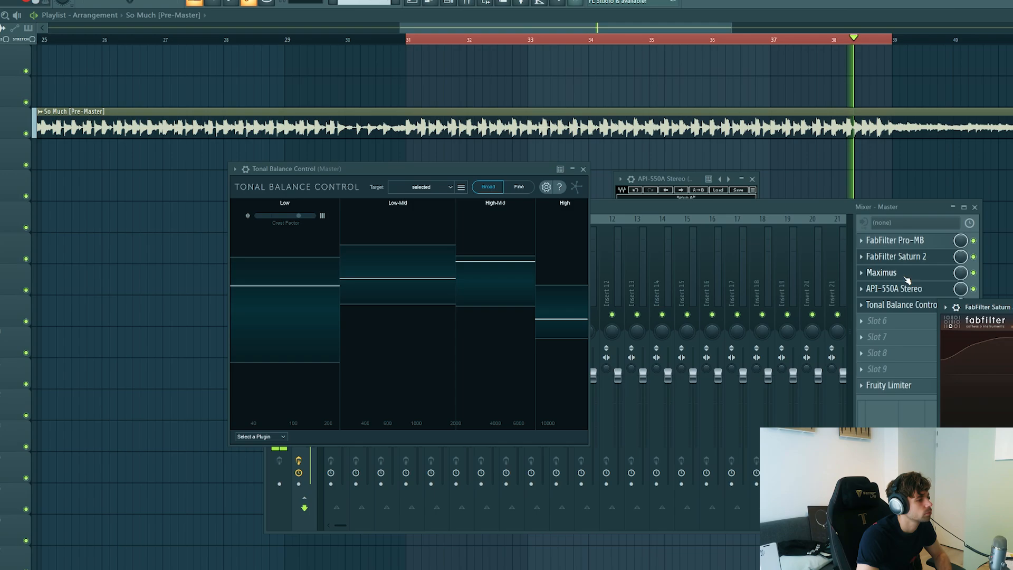
Step: Inspect the Mid, High and Low bands of Maximus during playback and close the plugin window
click(874, 319)
click(876, 274)
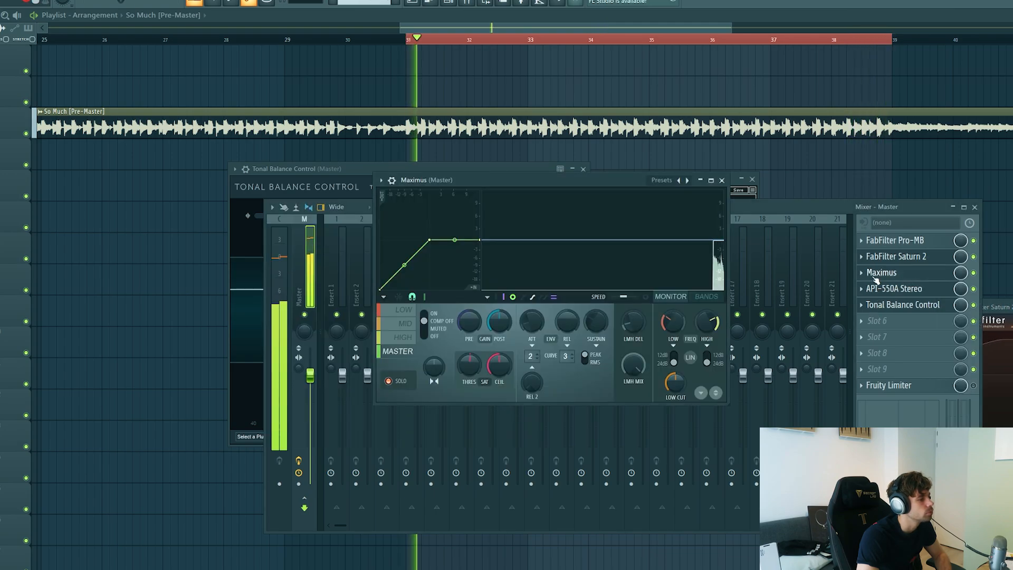
click(405, 326)
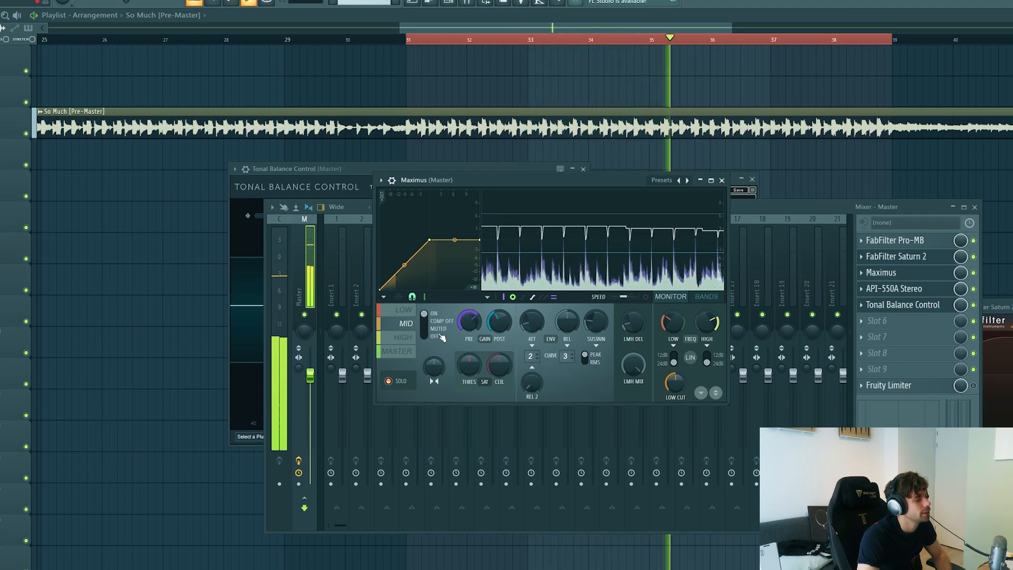
click(409, 337)
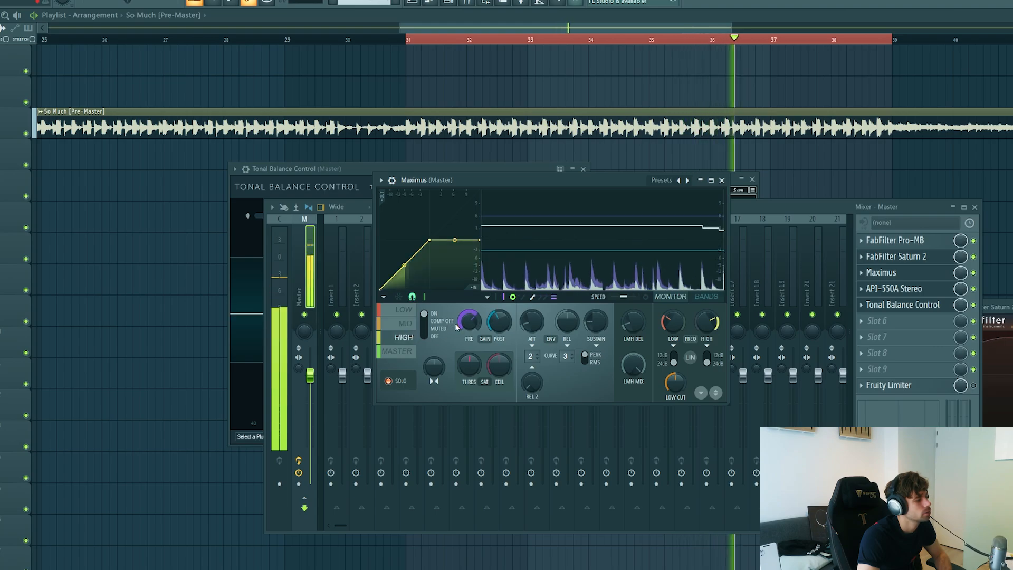
click(405, 310)
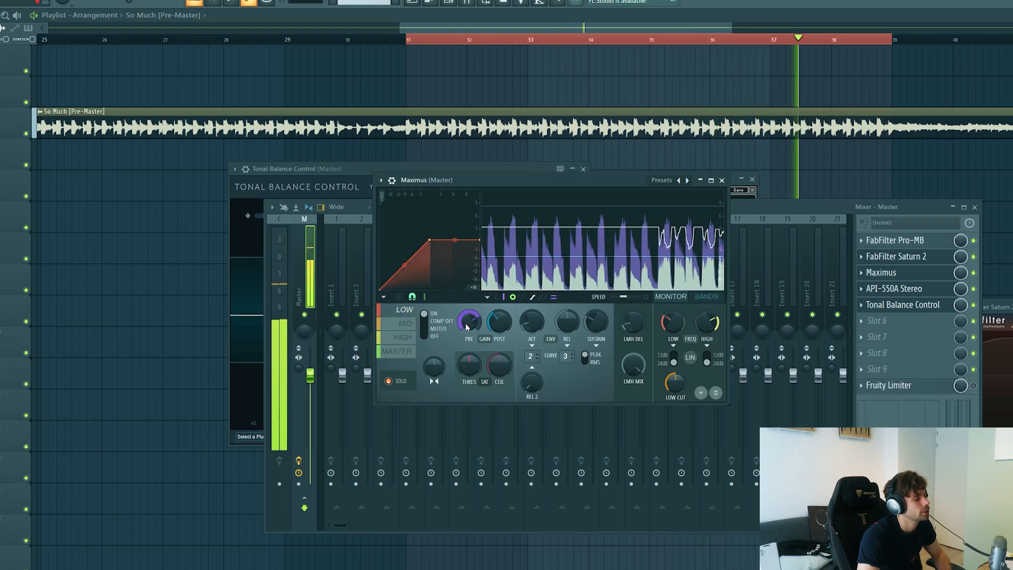
click(722, 180)
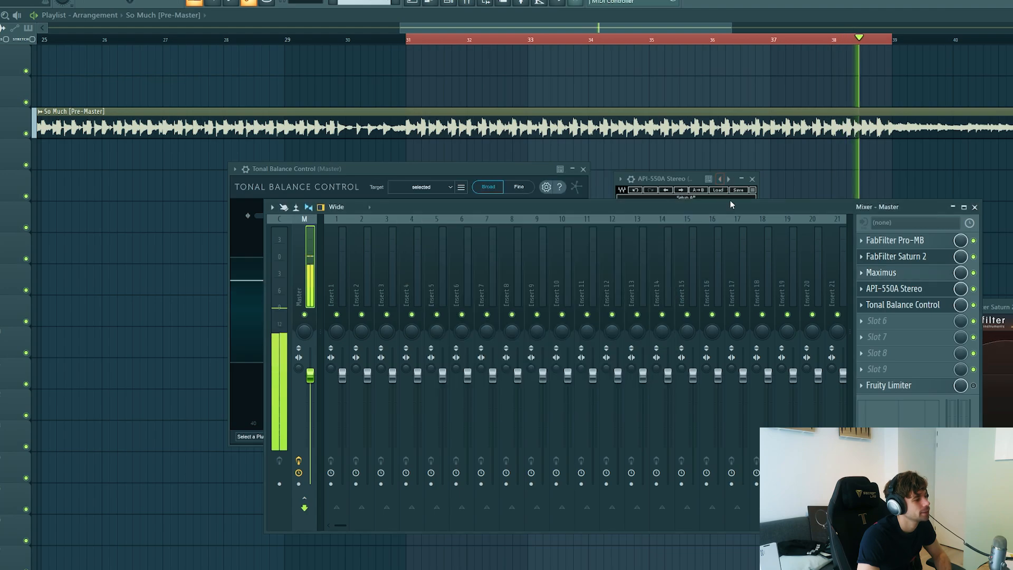
Step: Switch off Solo for the Maximus Master band and place the Maximus window beside Tonal Balance Control
click(880, 273)
click(403, 351)
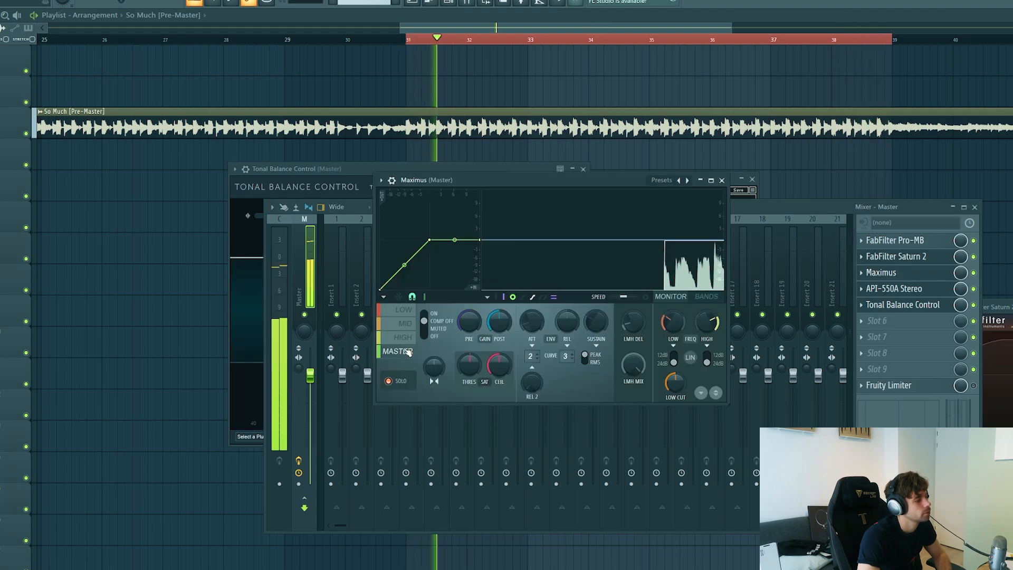
click(402, 383)
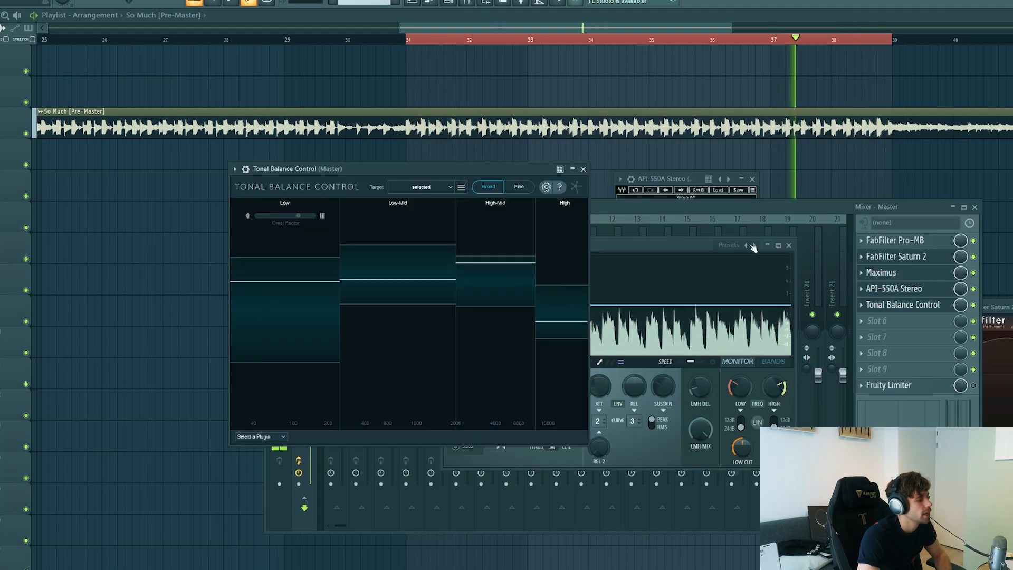
drag(683, 246, 860, 241)
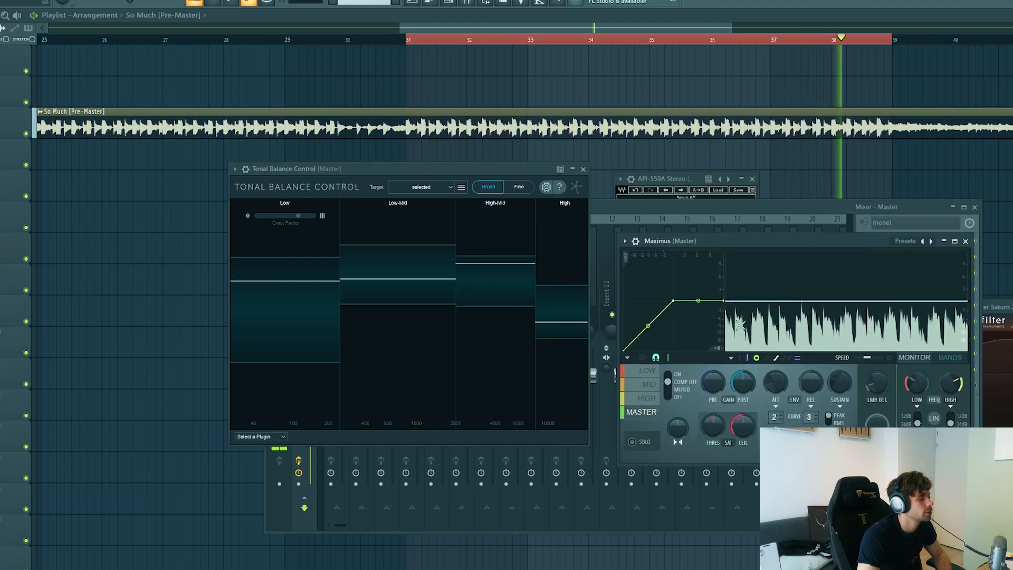
click(645, 387)
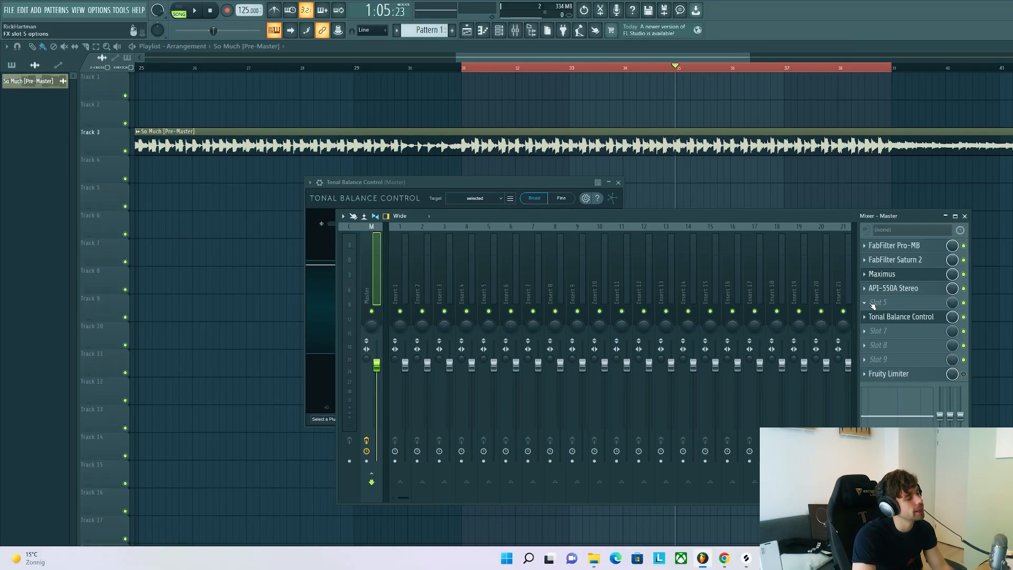
Step: Load FabFilter Pro-Q 3 into master slot 5, place its window over the mixer and start playback
click(866, 305)
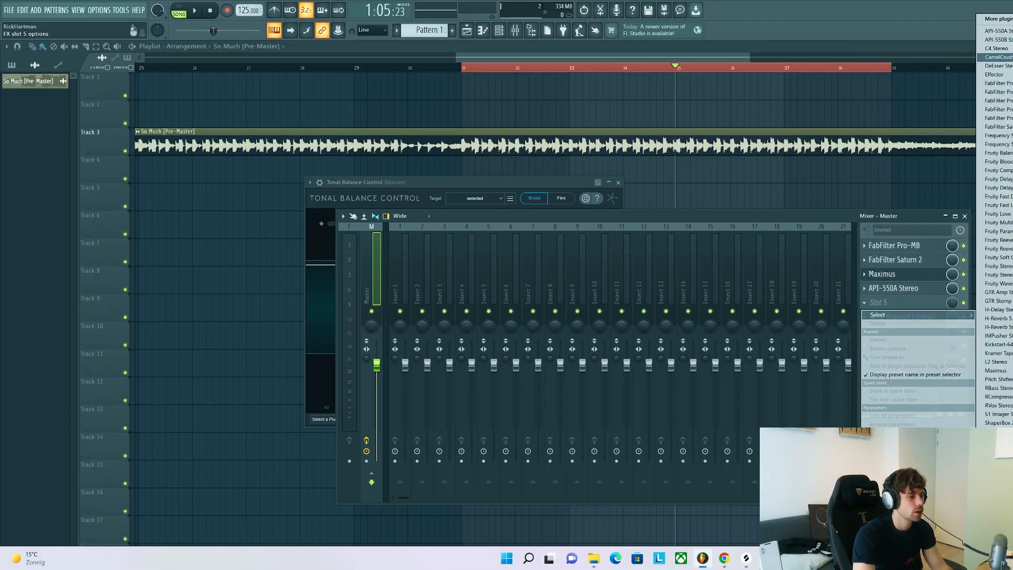
click(995, 117)
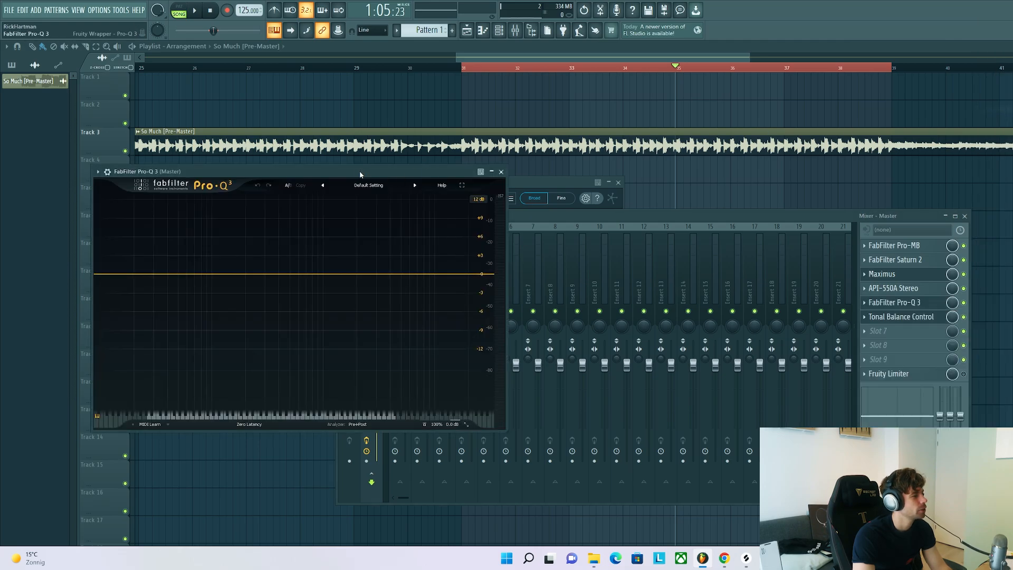
drag(355, 168, 705, 217)
key(space)
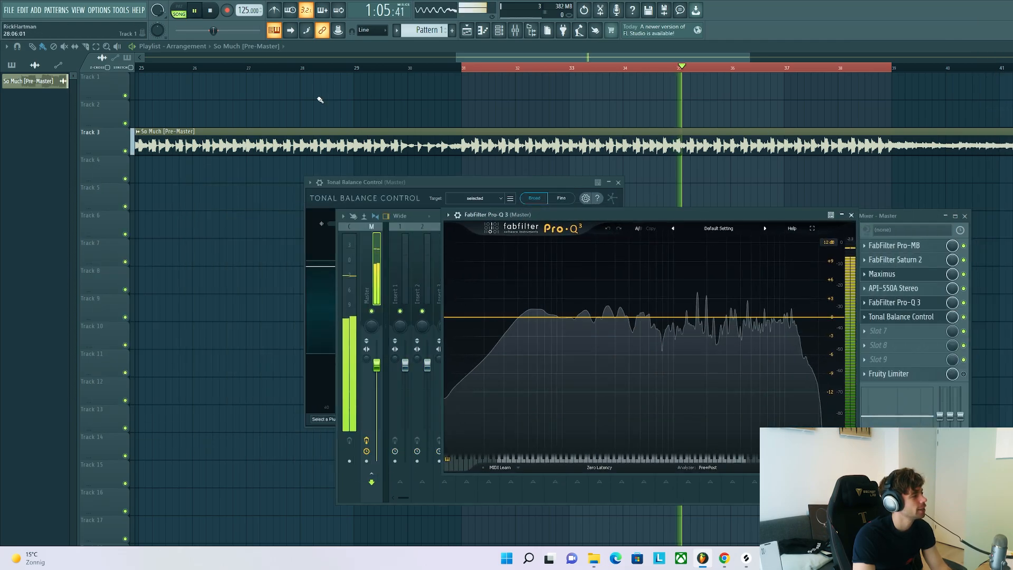
Step: Add a Pro-Q 3 bell band near 1.5 kHz with a cut of about 1.5 dB and check it in Tonal Balance Control
click(688, 317)
drag(698, 290, 705, 296)
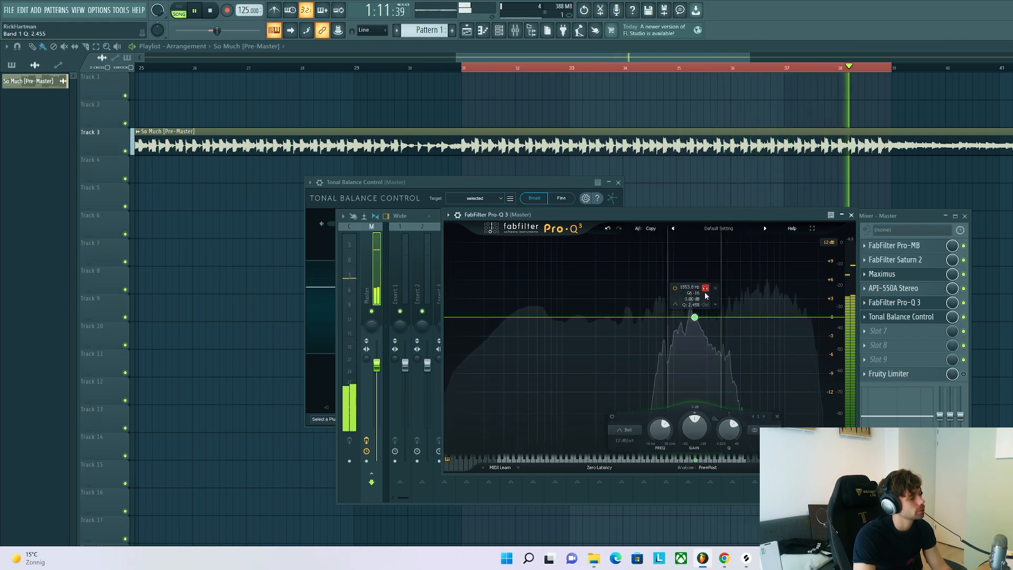
drag(706, 296, 702, 297)
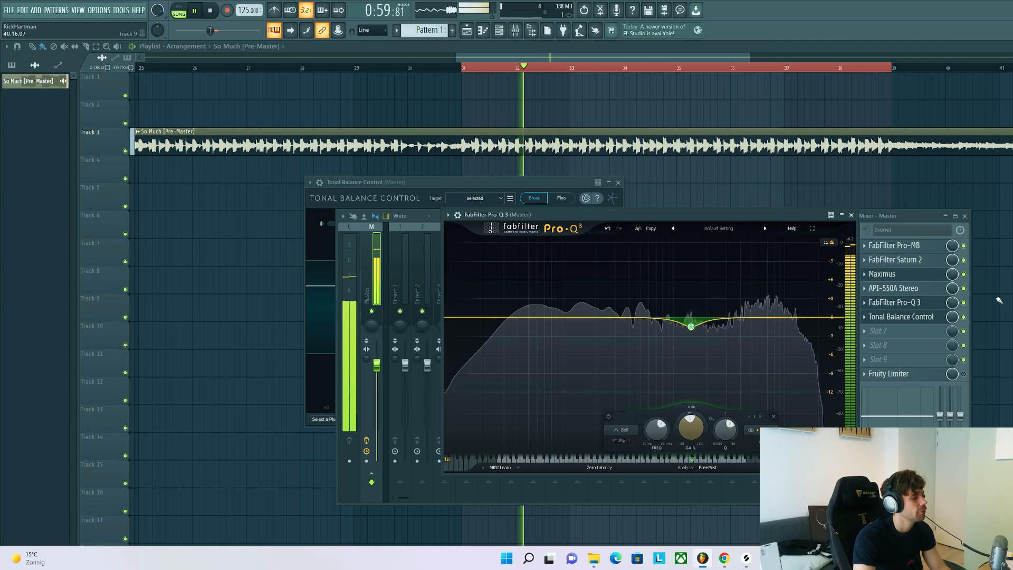
click(900, 320)
click(900, 320)
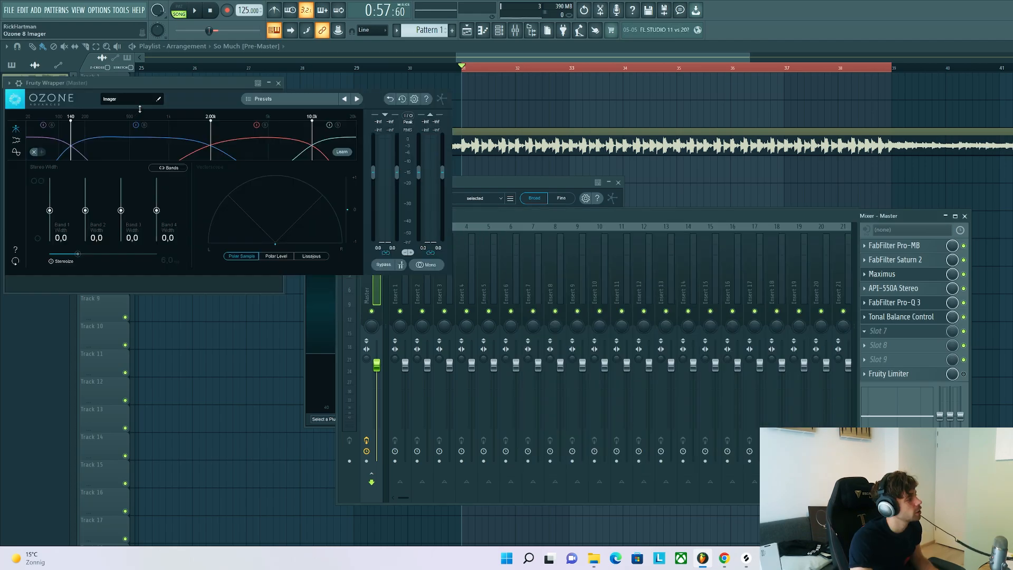
Step: During playback, set the Ozone 8 Imager widths to -100 for Band 1, 40.5 for Band 3 and 51.8 for Band 4, and widen Band 2 slightly
drag(159, 91, 525, 244)
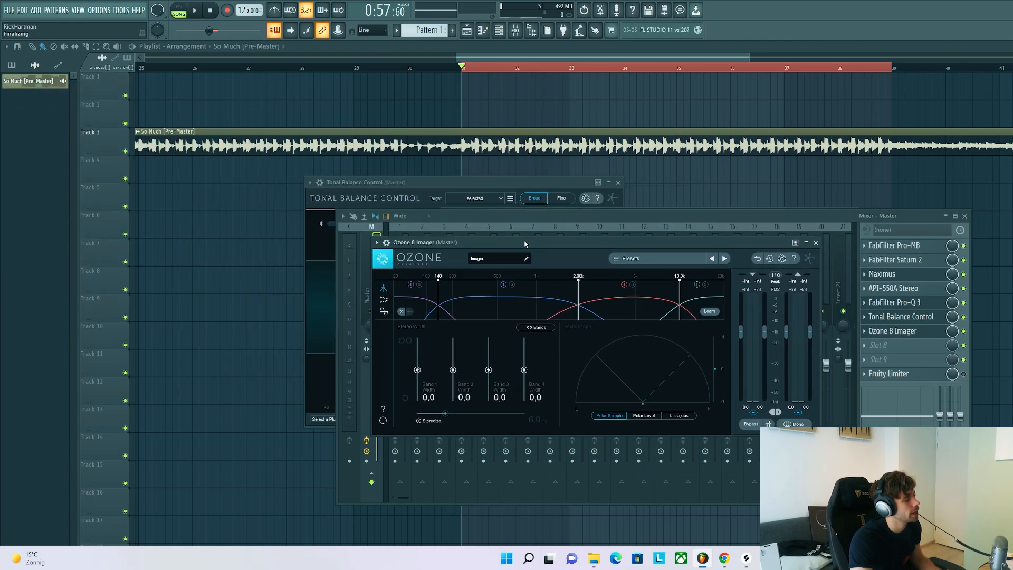
key(space)
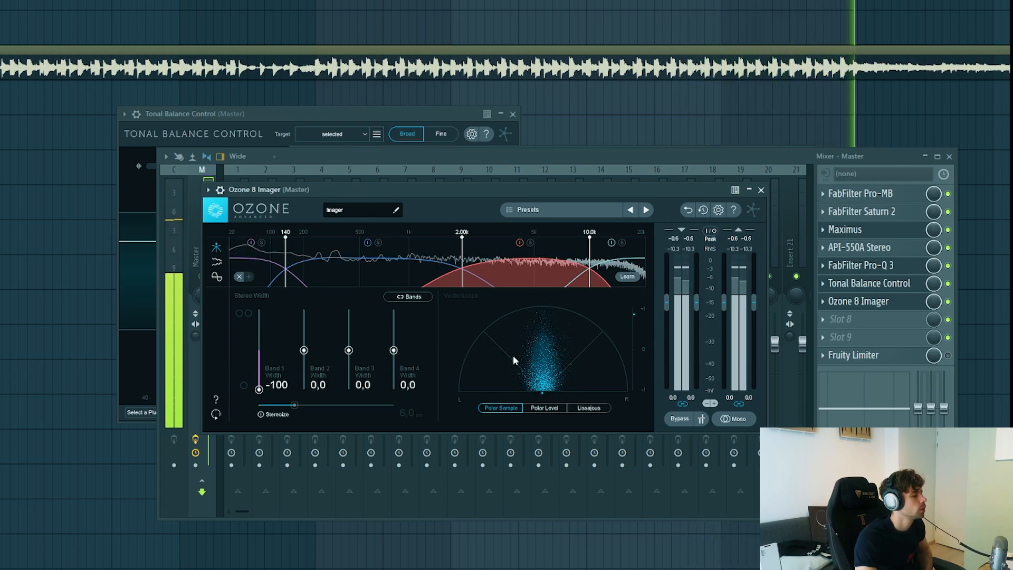
drag(349, 351, 350, 357)
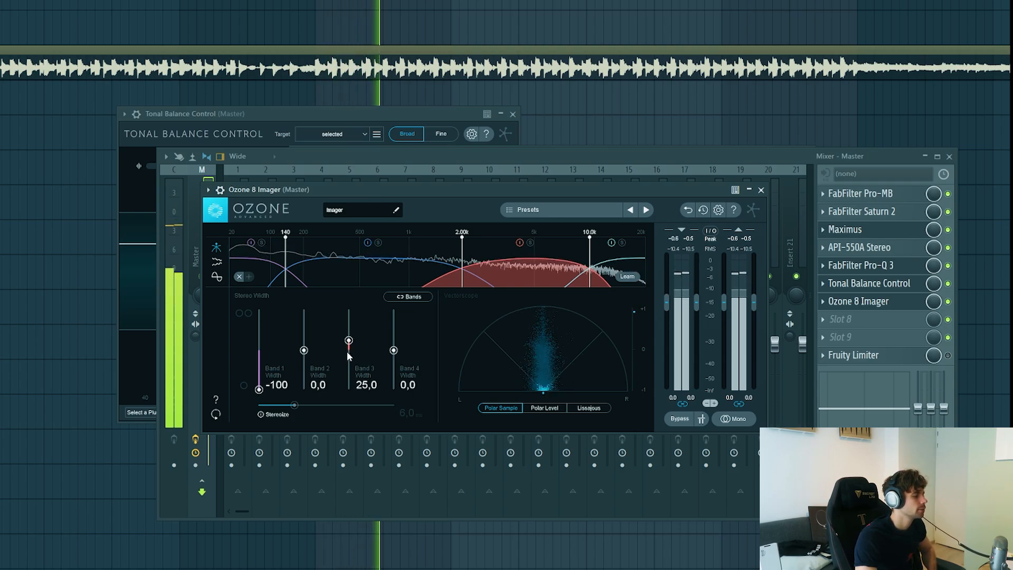
scroll(349, 351, up, 2)
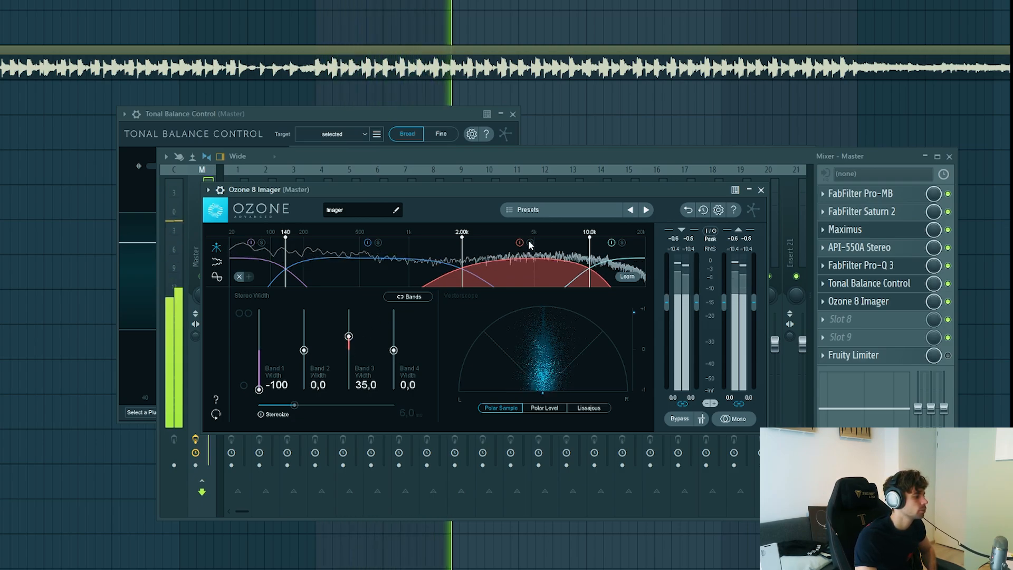
mouse_move(348, 336)
mouse_down()
mouse_move(349, 313)
mouse_move(349, 334)
mouse_up()
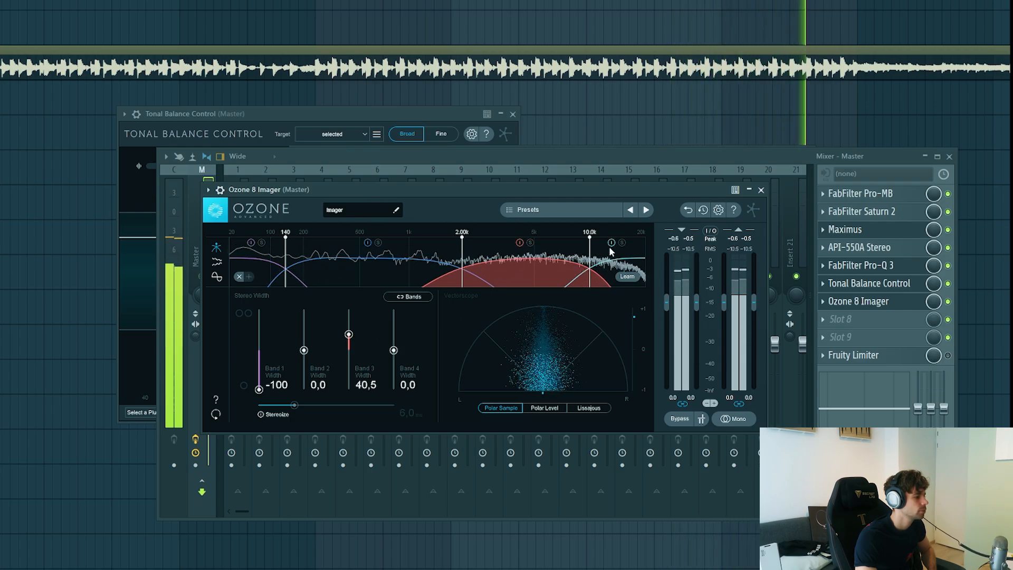
drag(393, 350, 394, 331)
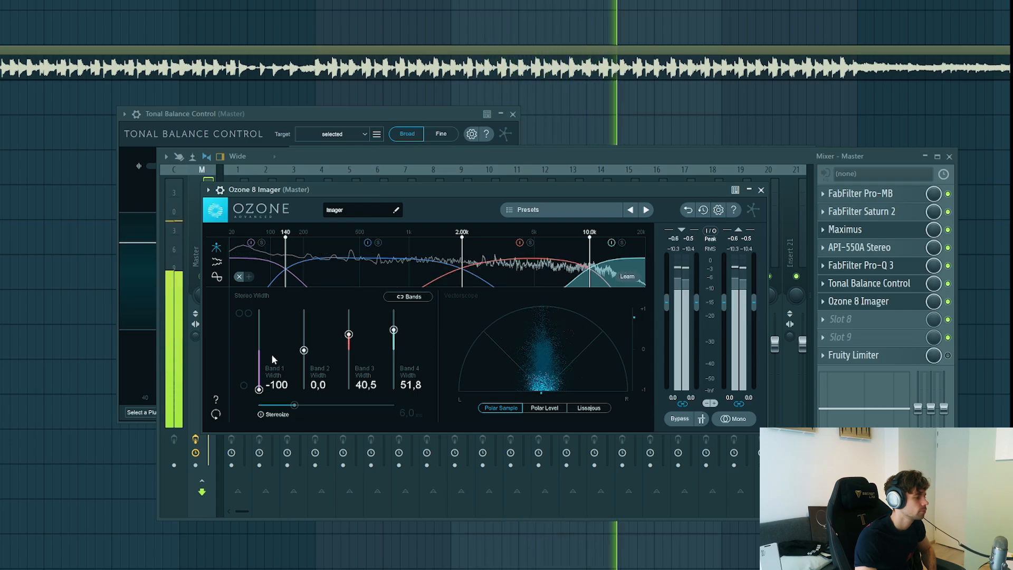
drag(304, 351, 304, 347)
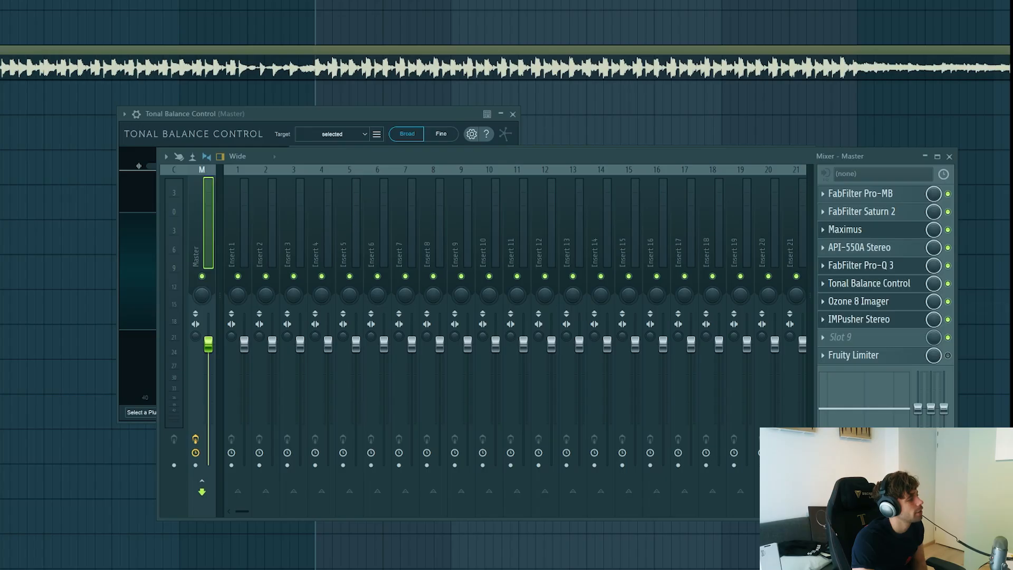
Step: Load Ozone 8 Exciter into master slot 9, place it beside IMPusher Stereo and disable its frequency bands
drag(105, 33, 343, 75)
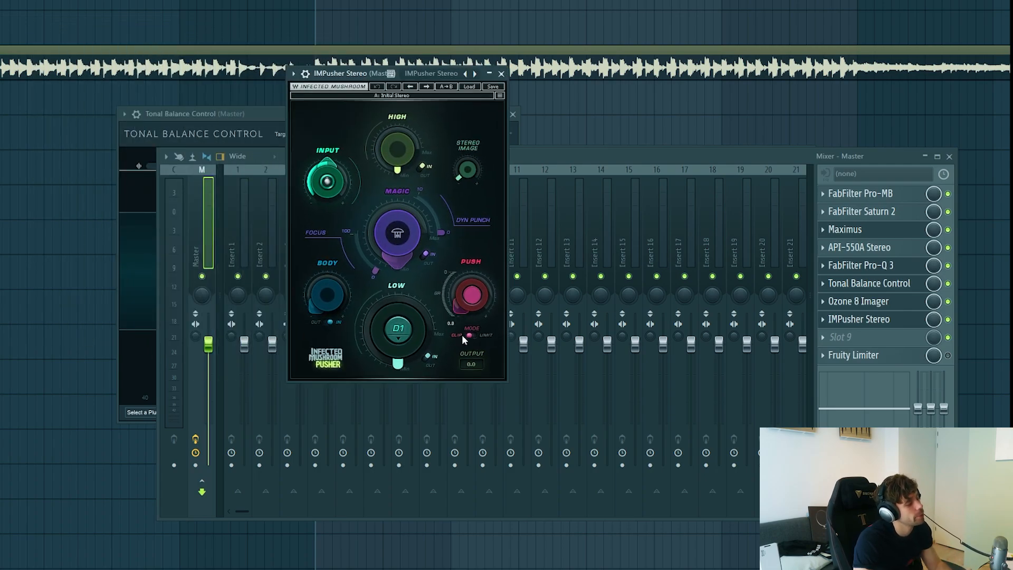
click(884, 337)
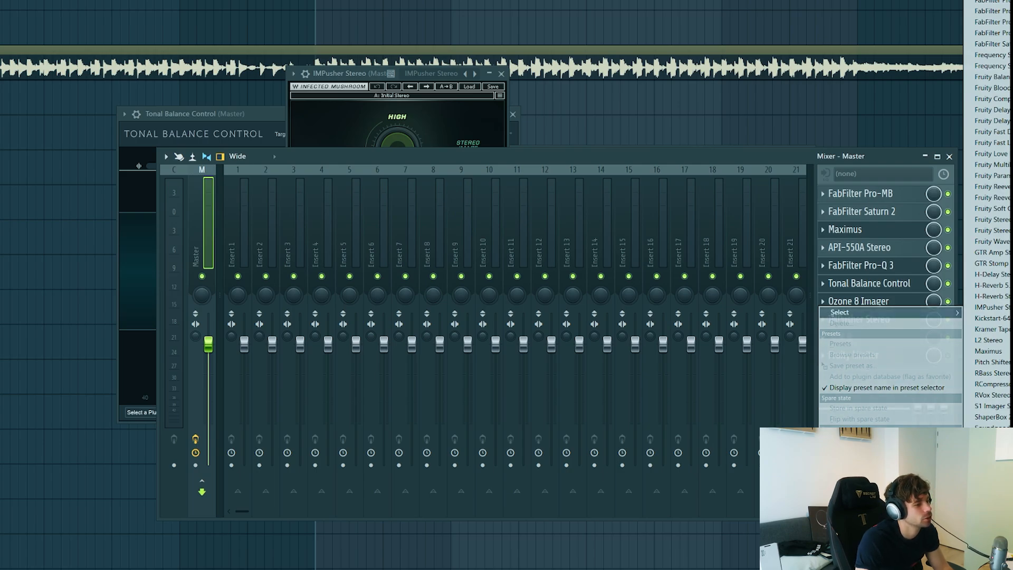
click(993, 475)
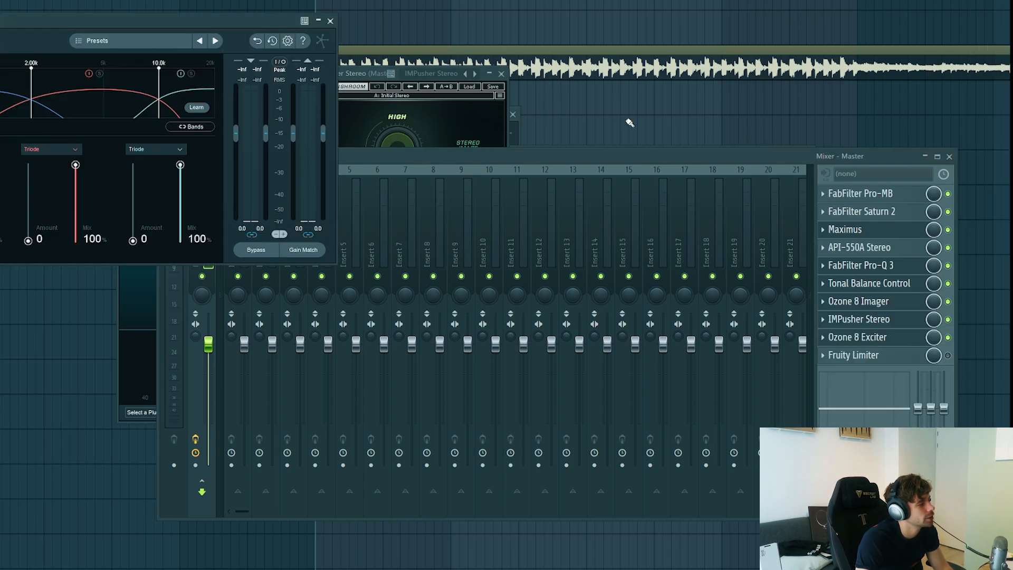
drag(127, 20, 833, 80)
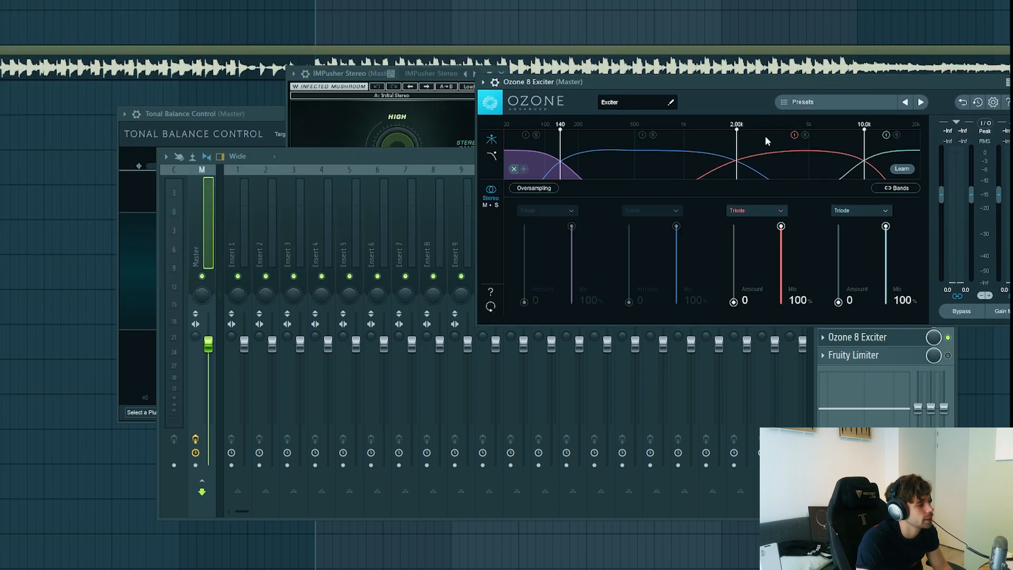
click(793, 135)
click(885, 135)
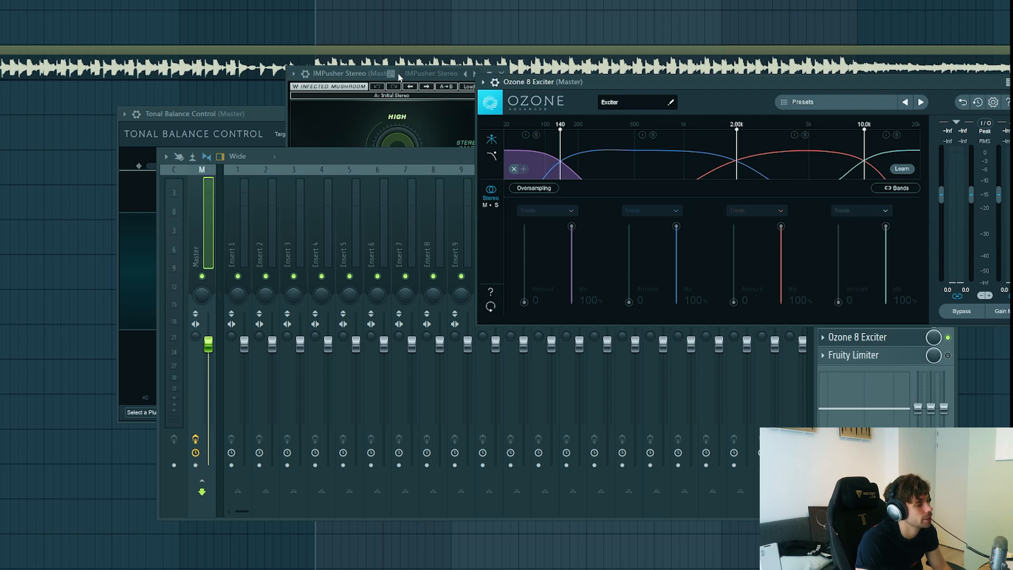
Step: Set IMPusher Stereo's Push to -2.3 during playback, check the level on the Exciter's meters and stop the track
drag(398, 74, 386, 75)
key(space)
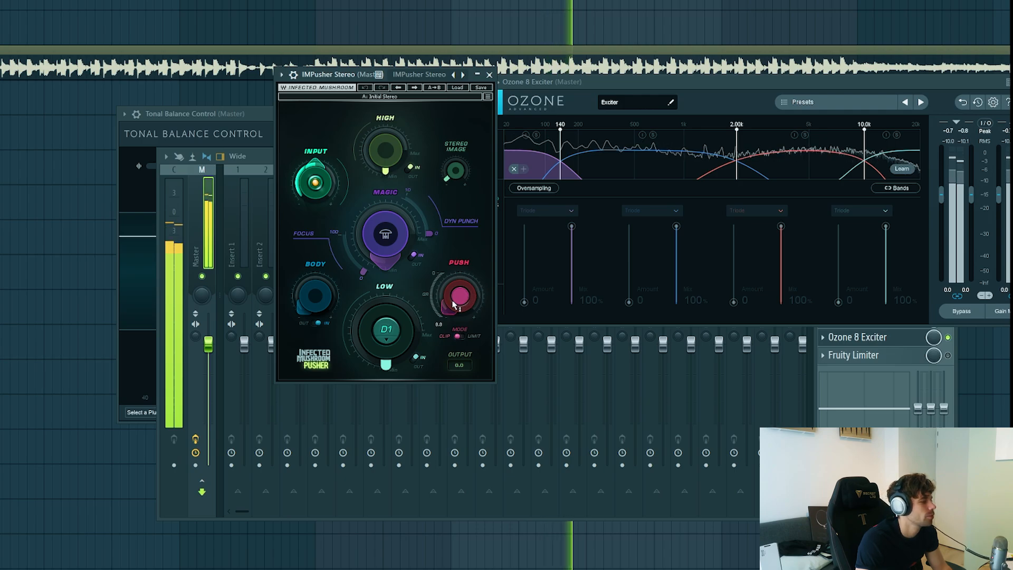
drag(455, 305, 444, 313)
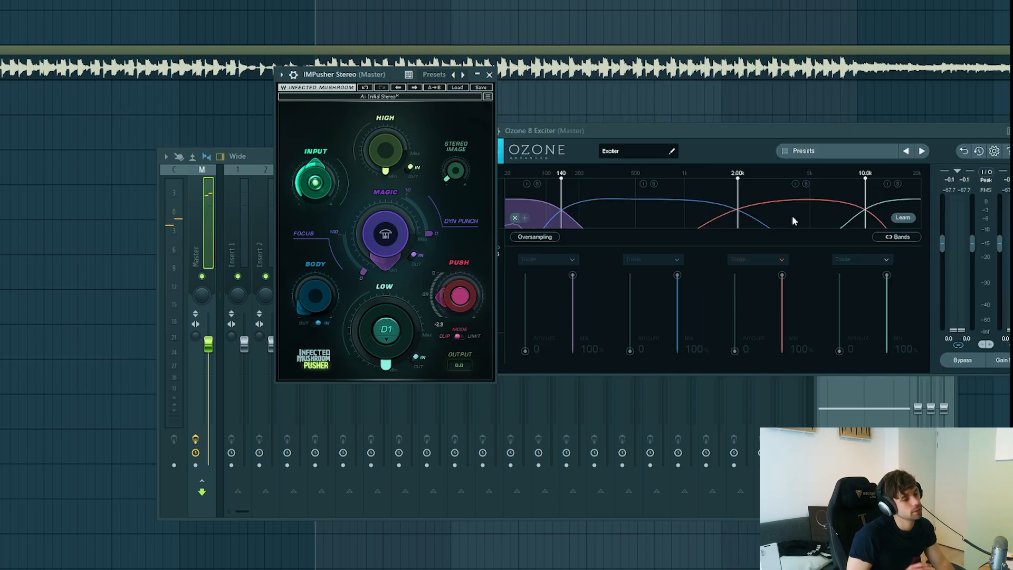
key(space)
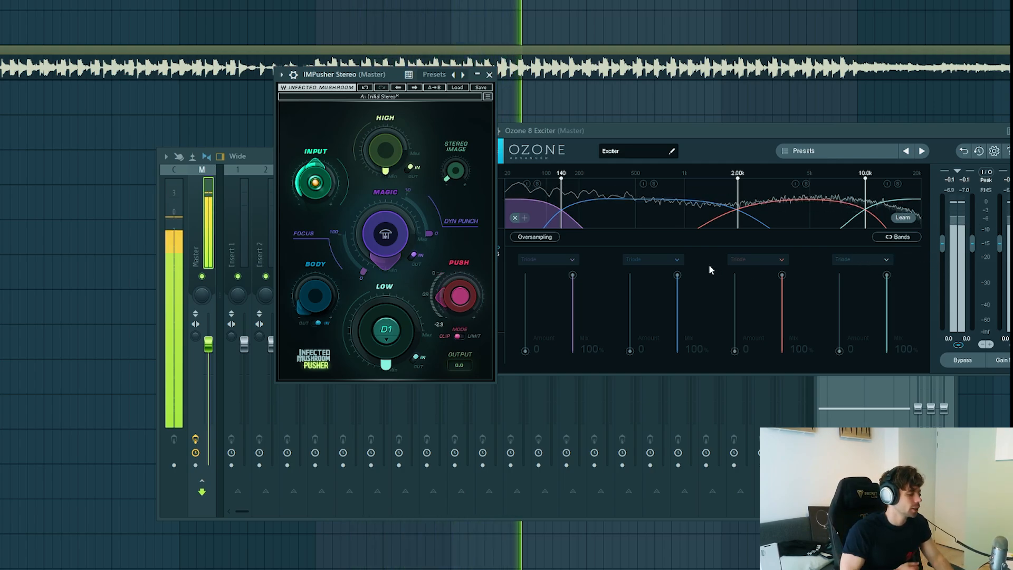
key(space)
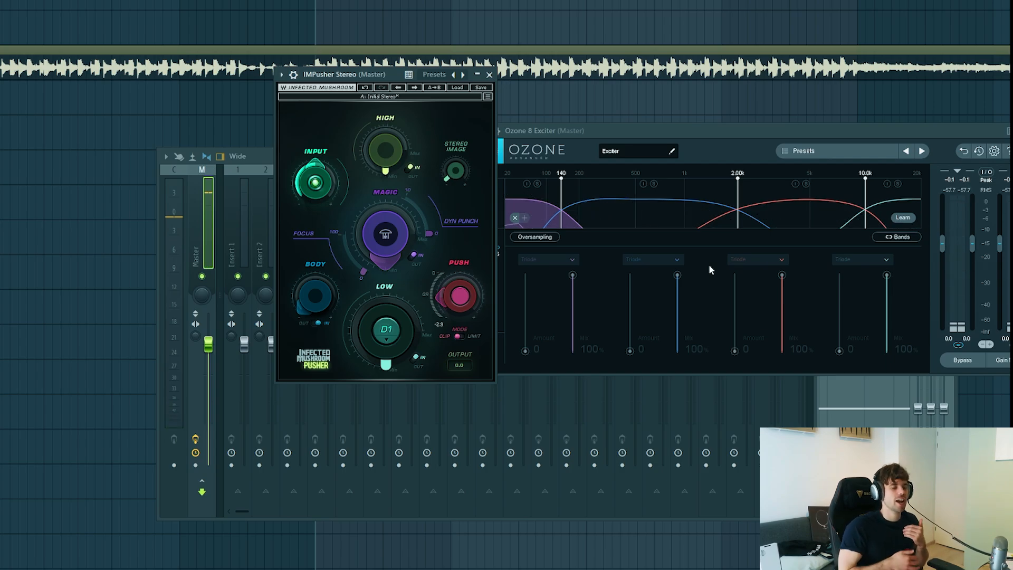